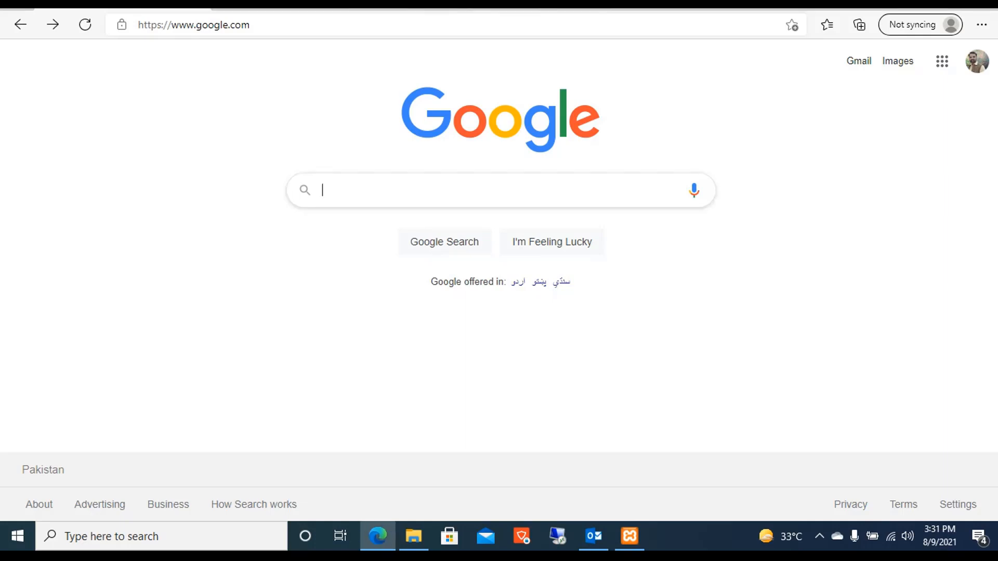
# Search for 'xamp', open the Apache Friends XAMPP home page, and start a blank new tab.
pyautogui.write('xamp')
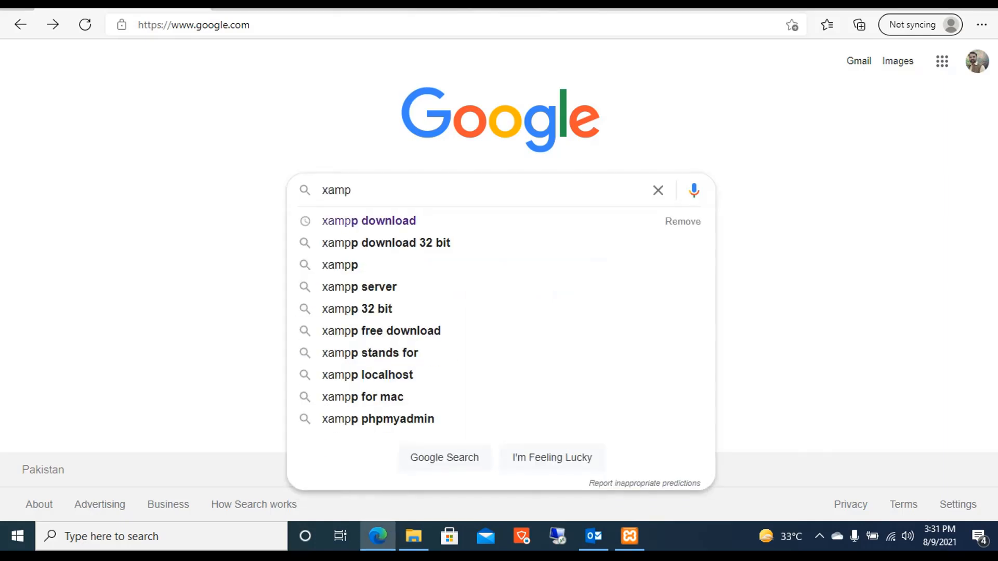
pyautogui.press('Return')
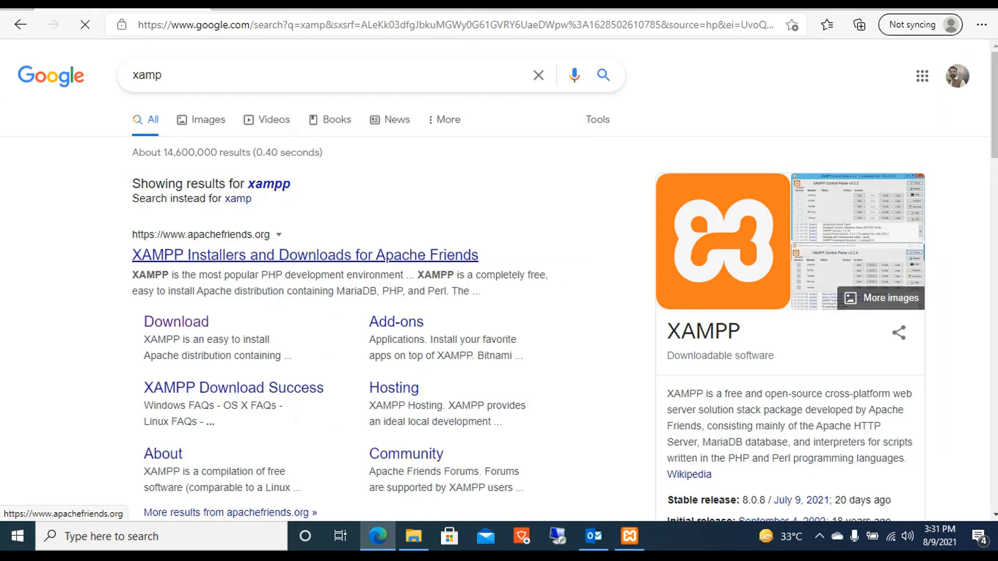
pyautogui.click(305, 254)
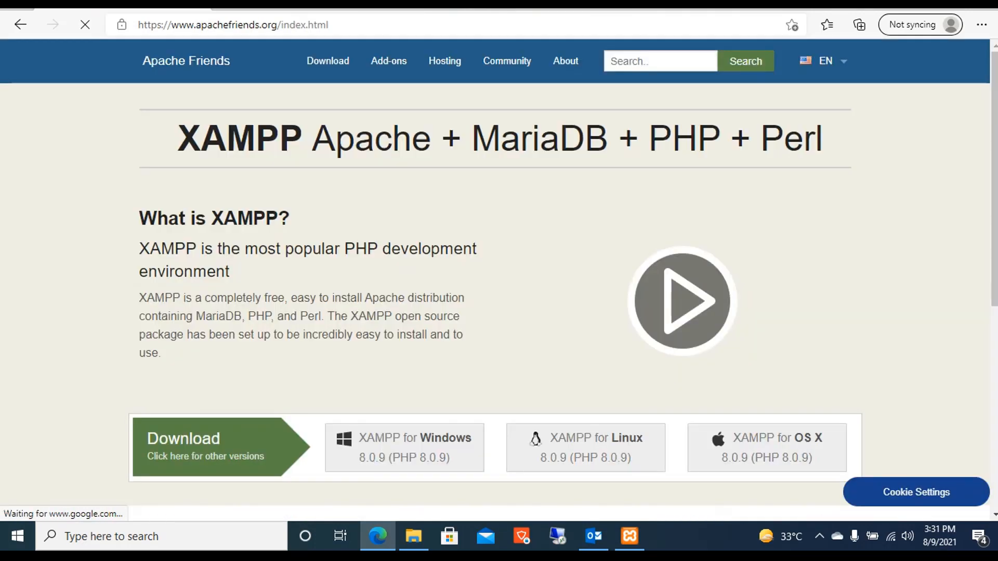
pyautogui.scroll(-5, 499, 281)
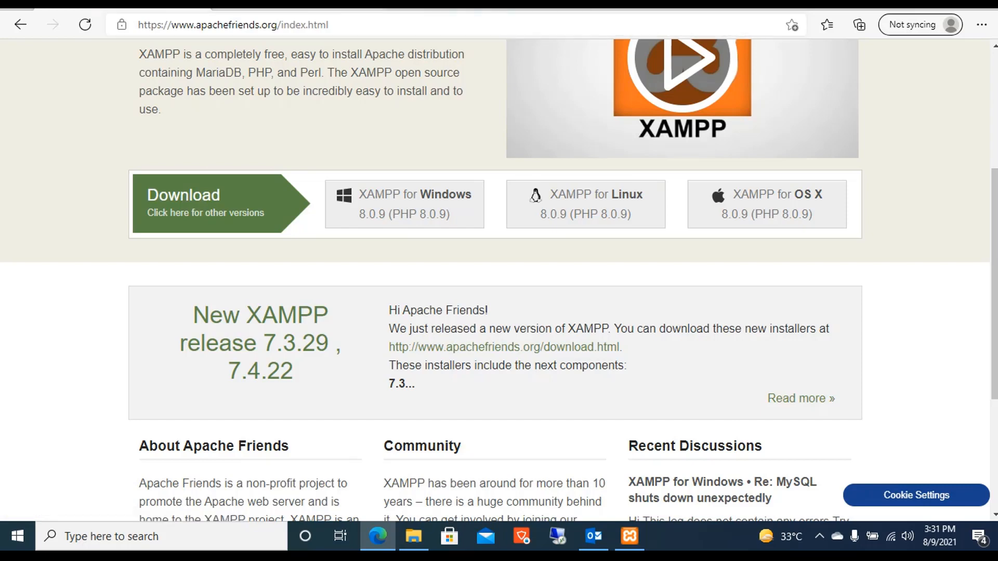
pyautogui.hotkey('ctrl', 't')
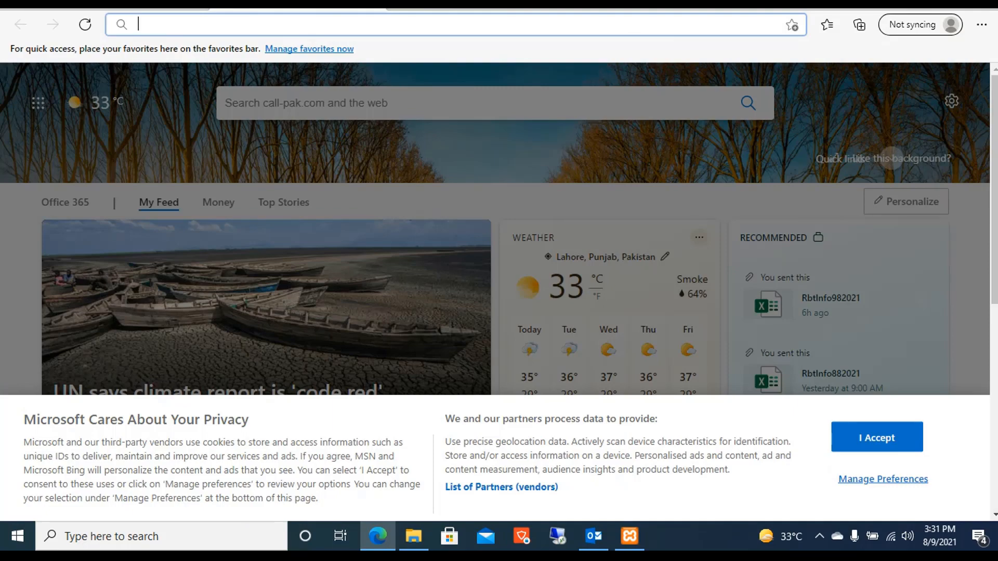
# Run the xampp-32-bit installer from the Downloads folder as administrator.
pyautogui.press('super+d')
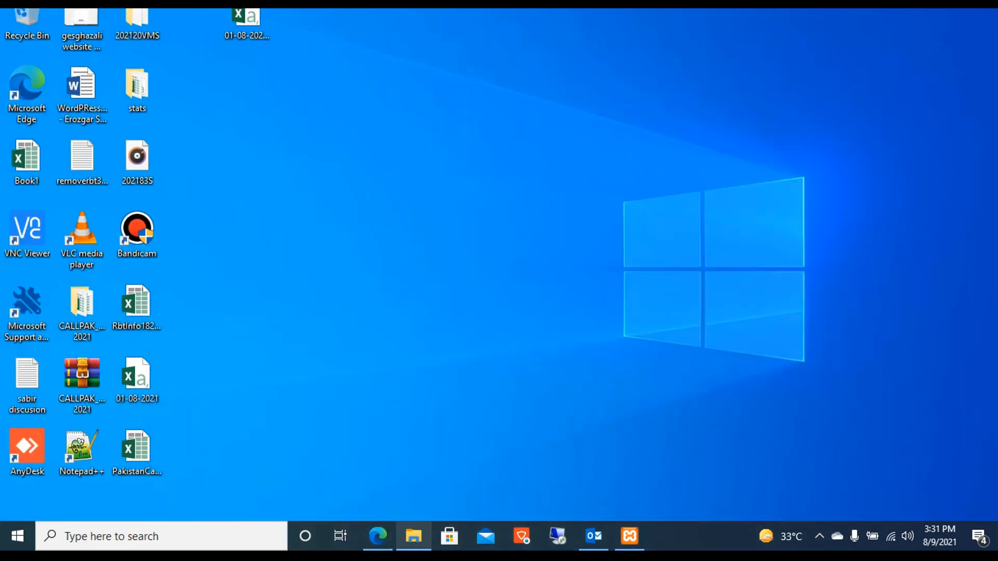
pyautogui.click(413, 536)
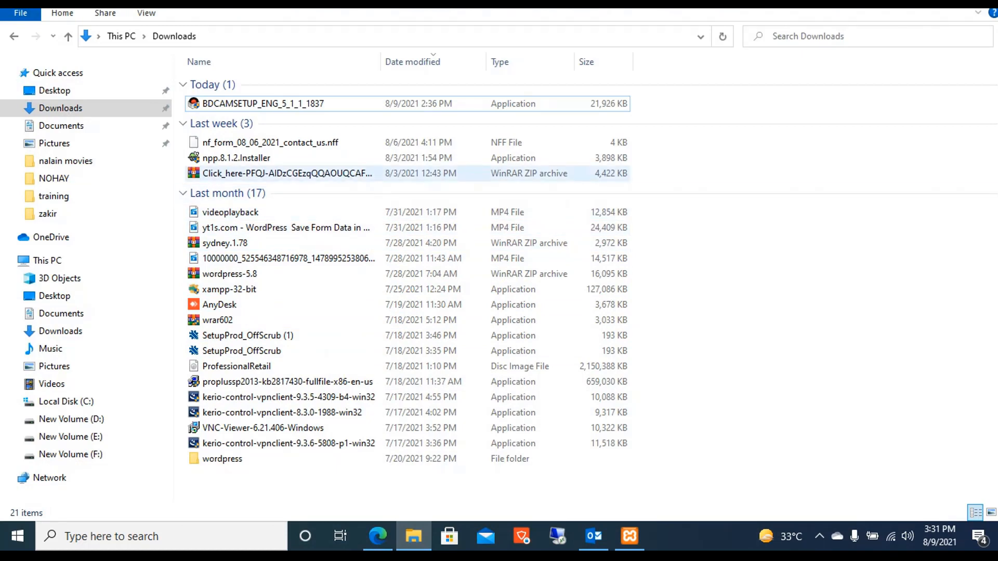
pyautogui.click(229, 289)
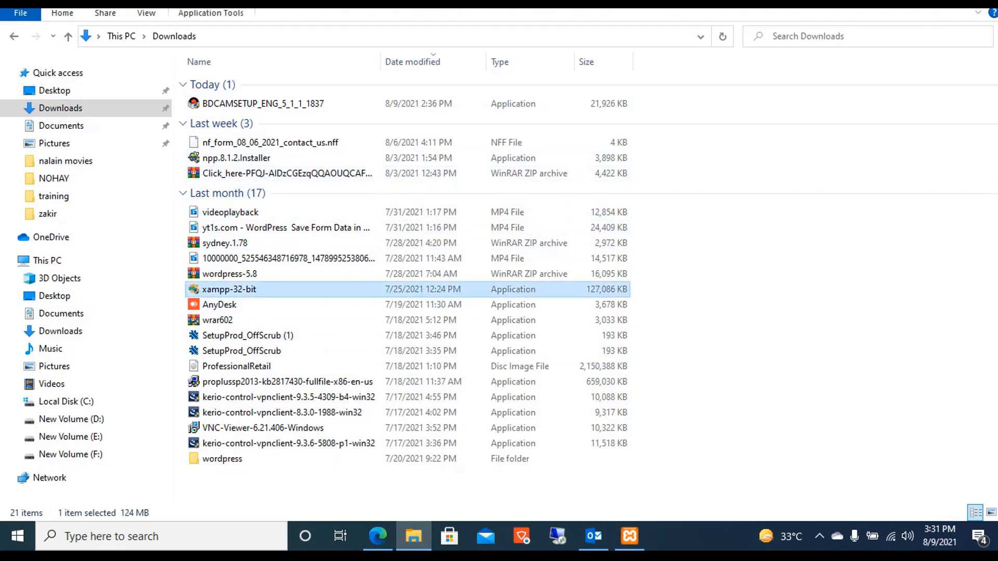
pyautogui.rightClick(224, 290)
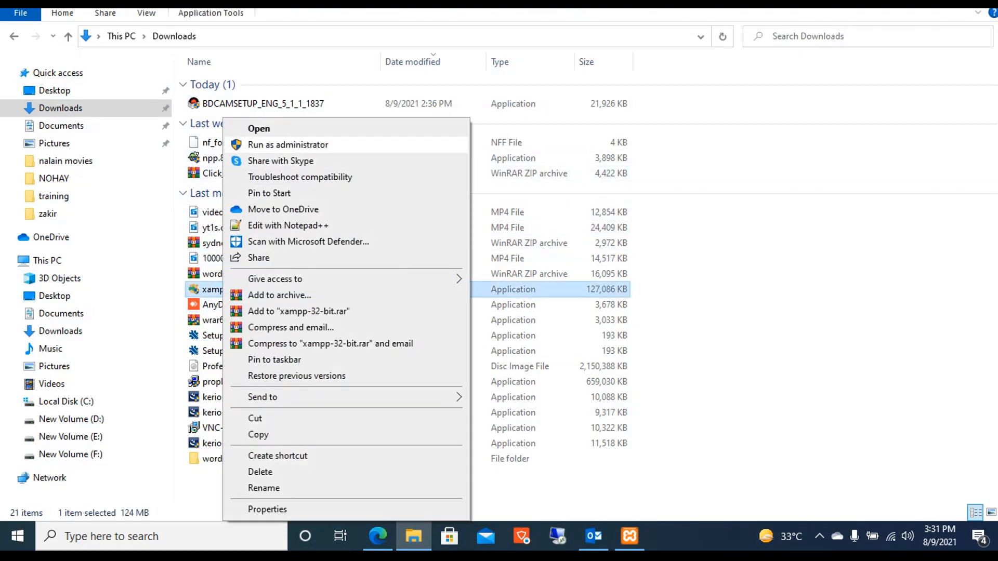
pyautogui.click(288, 144)
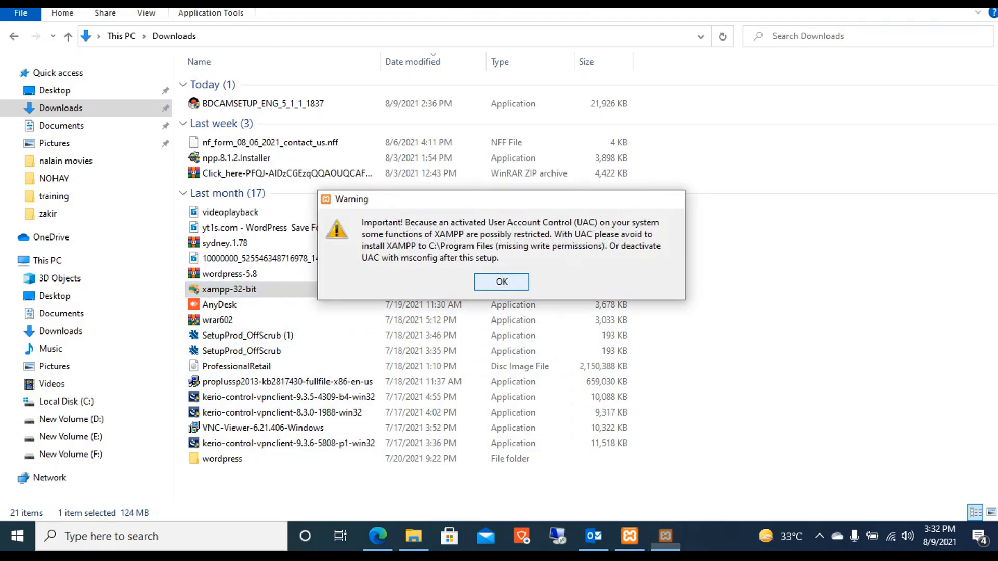
# Dismiss the UAC warning, advance to Select Components, then abort the XAMPP installation.
pyautogui.press('Return')
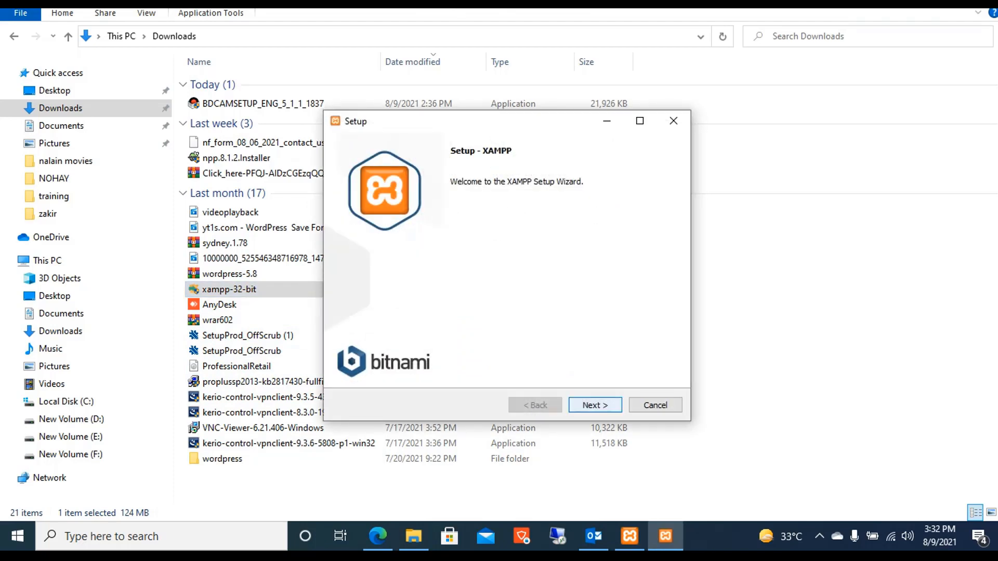
pyautogui.click(595, 405)
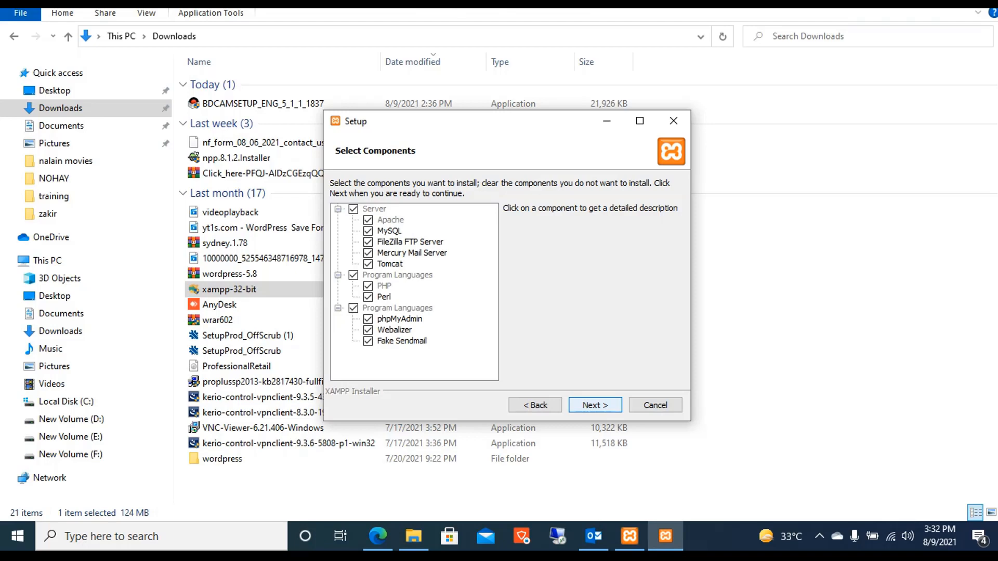
pyautogui.click(655, 404)
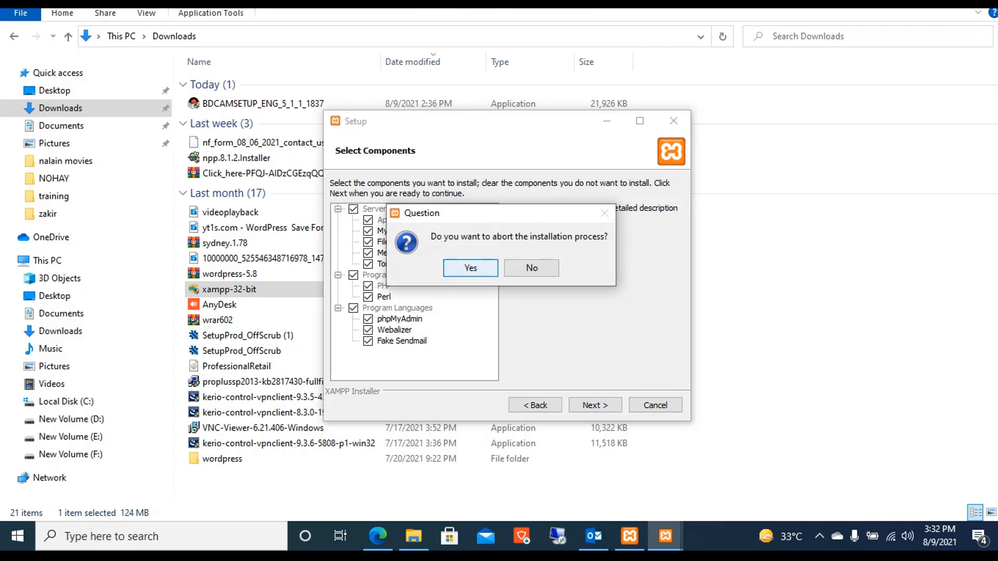
pyautogui.click(470, 267)
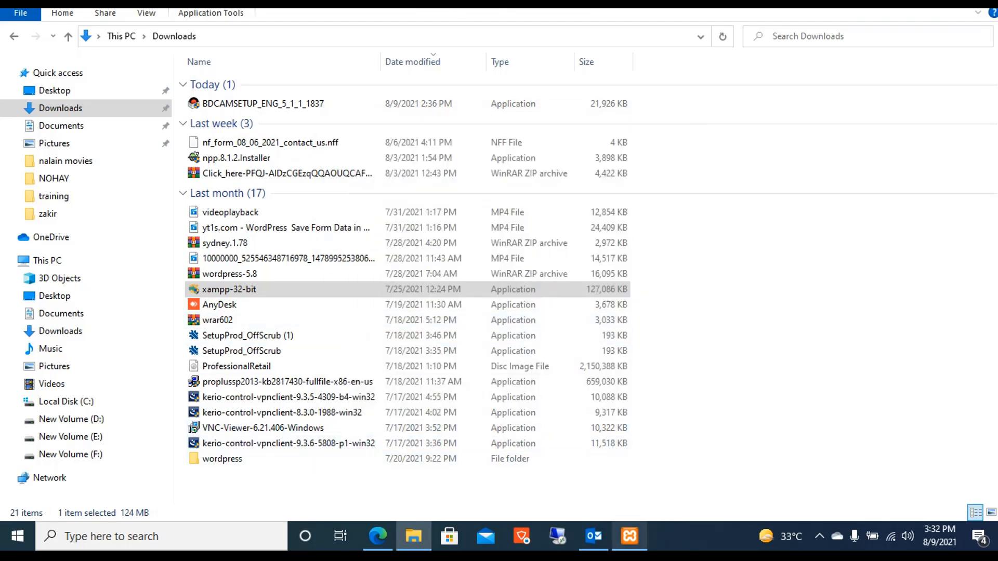
# Open C:\xampp and launch xampp-control to bring up XAMPP Control Panel v3.2.2.
pyautogui.moveTo(629, 537)
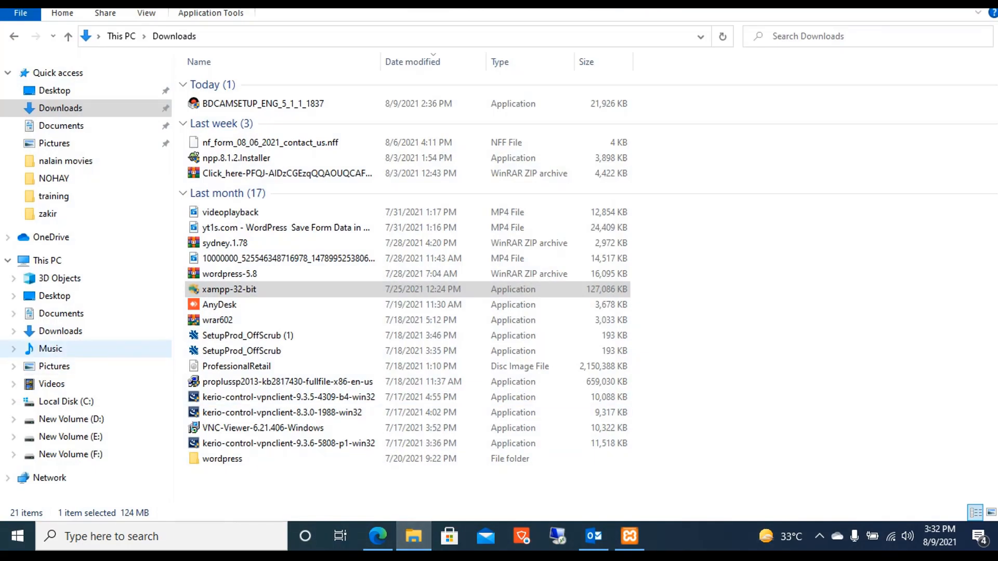
pyautogui.click(66, 402)
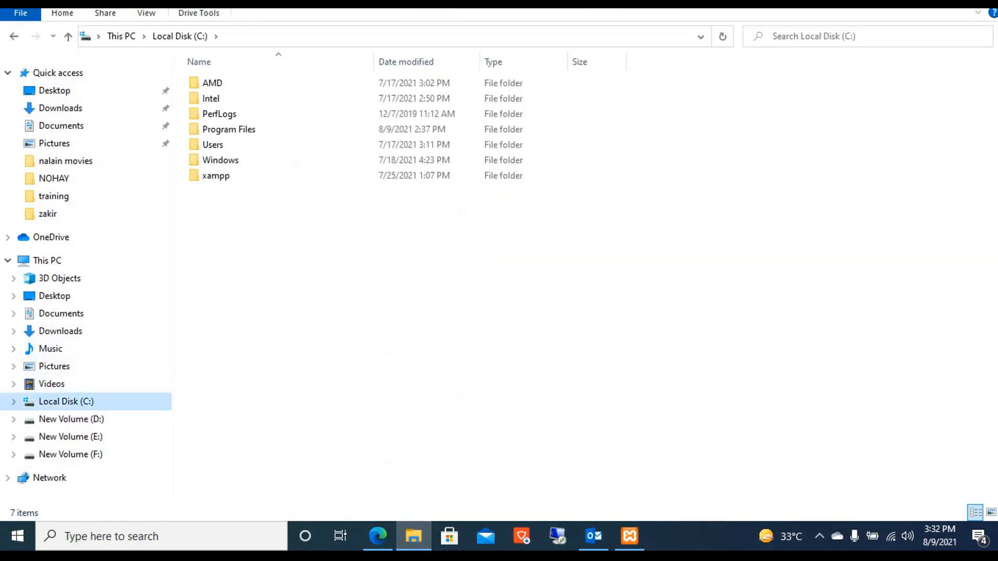
pyautogui.doubleClick(215, 175)
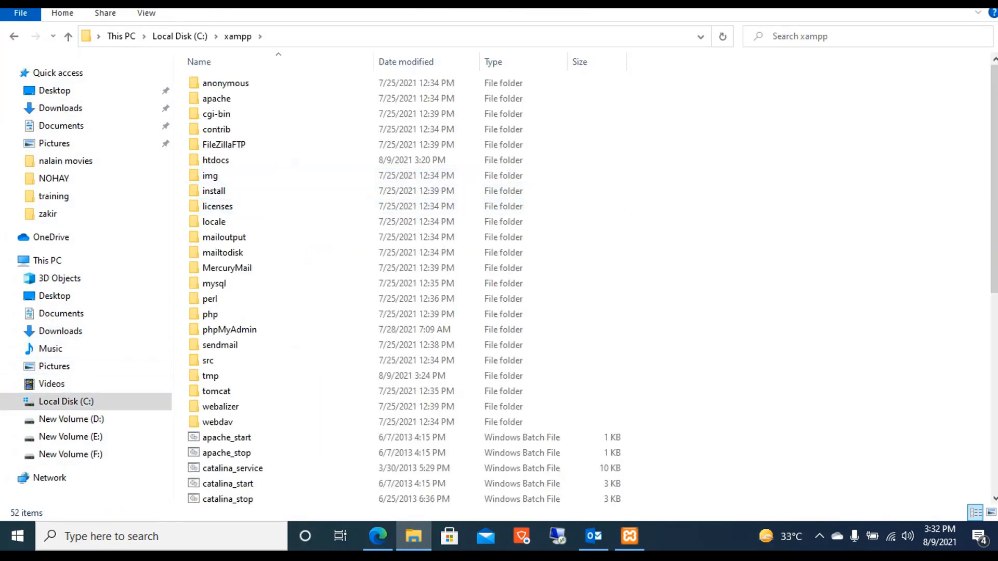
pyautogui.scroll(-8, 405, 286)
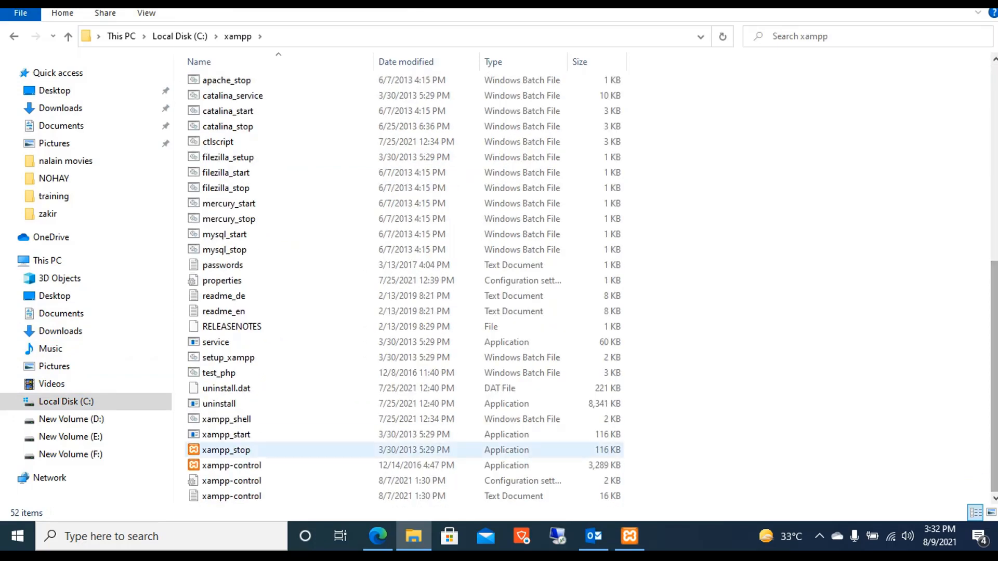
pyautogui.click(232, 465)
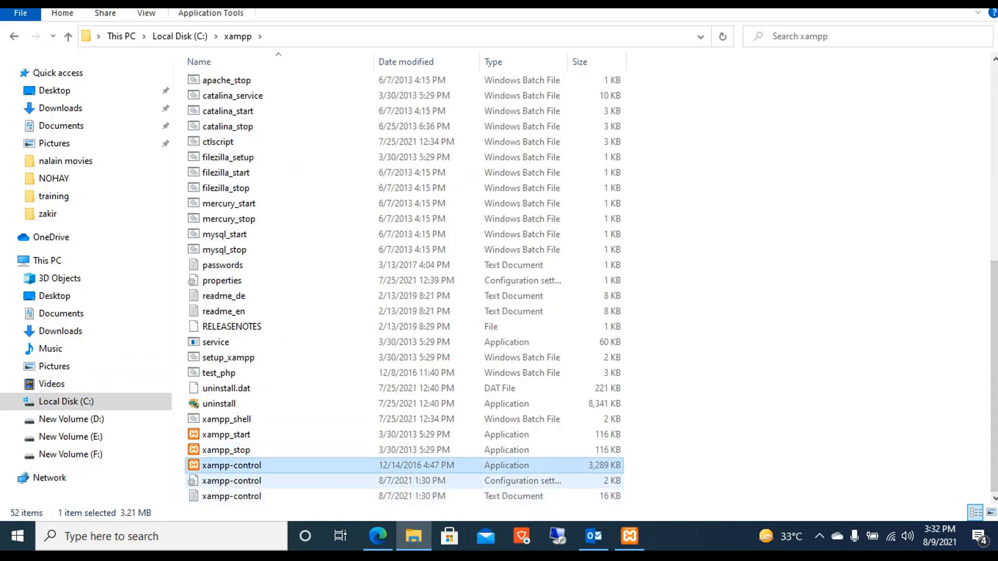
pyautogui.click(629, 535)
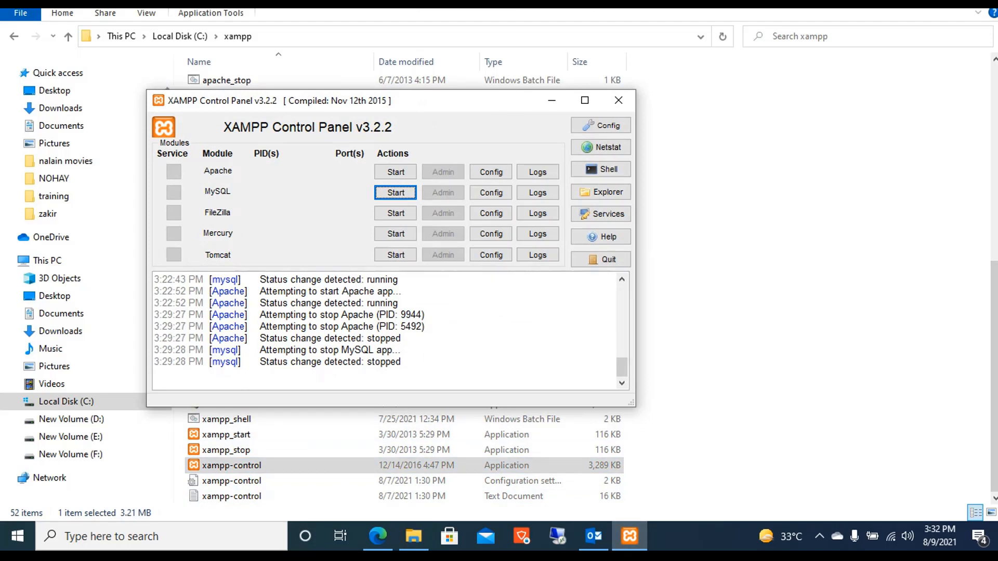
# Start the Apache and MySQL modules, then minimize the XAMPP Control Panel.
pyautogui.click(395, 172)
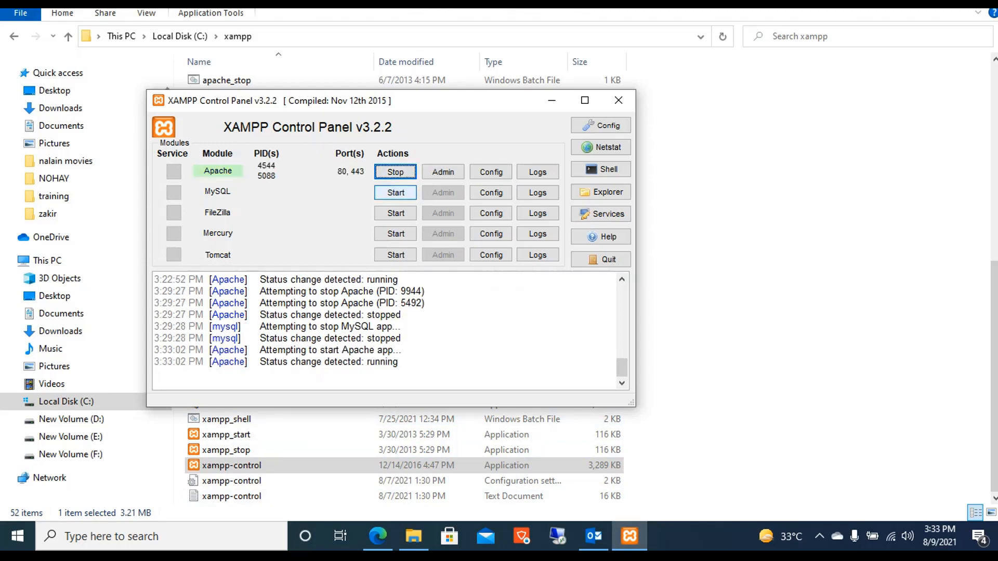
pyautogui.click(395, 192)
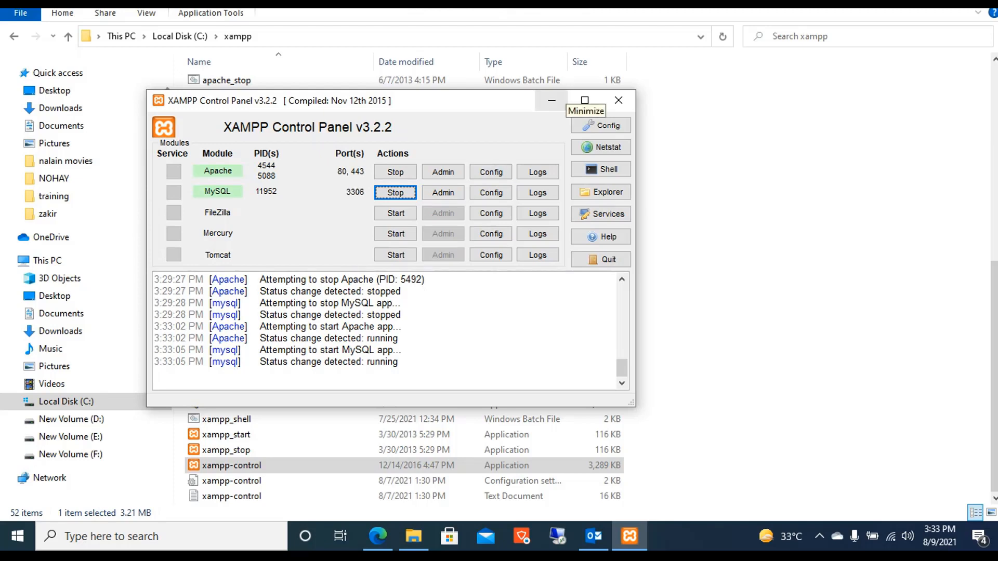
pyautogui.click(551, 100)
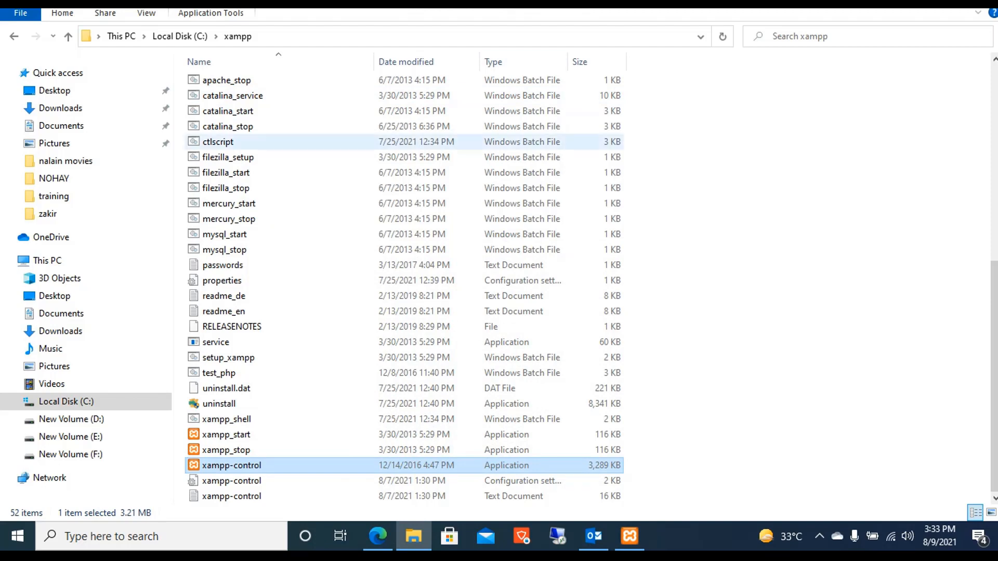
# Search 'wordpr' in Edge and open the WordPress.org download page offering WordPress 5.8.
pyautogui.click(378, 536)
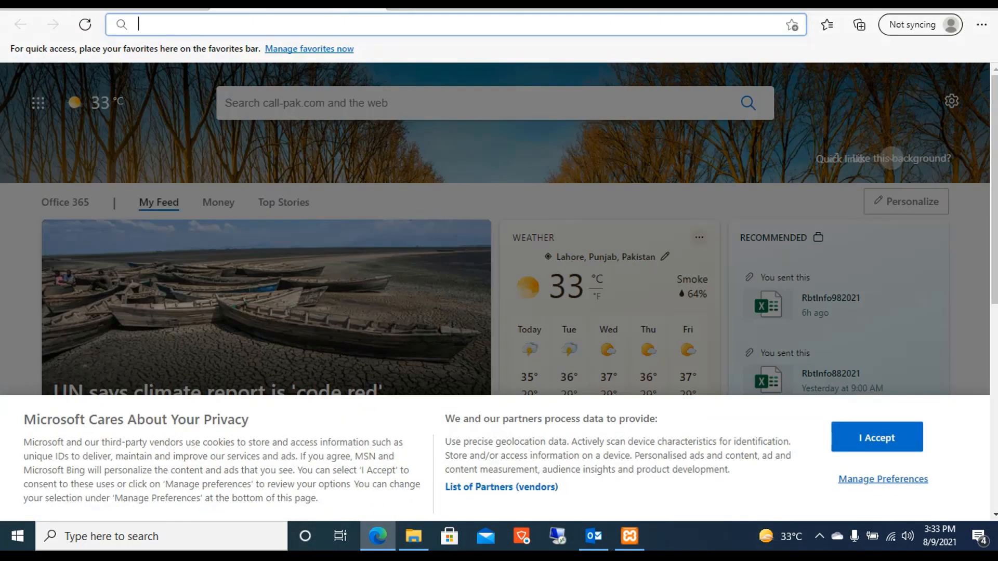
pyautogui.write('wor')
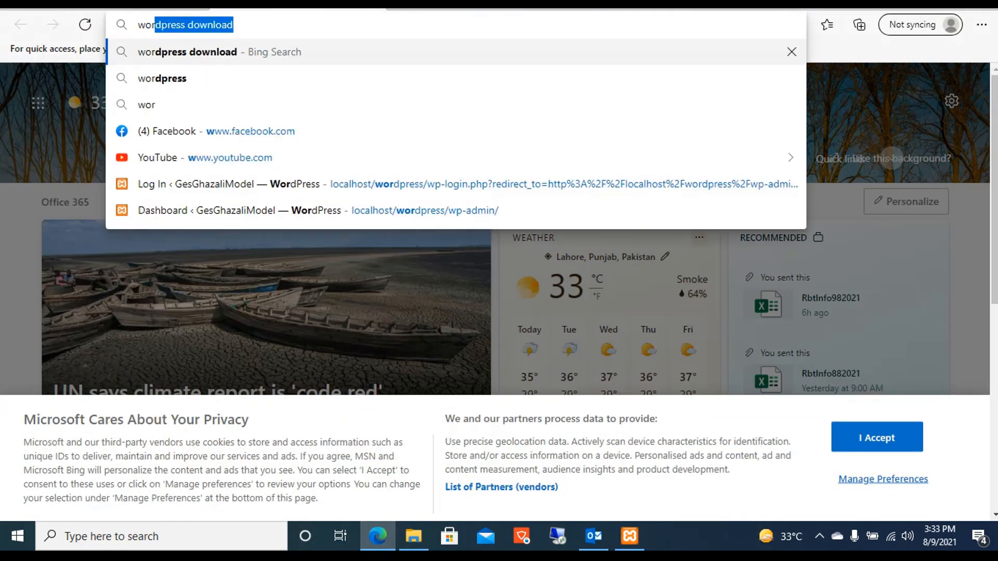
pyautogui.write('dpr')
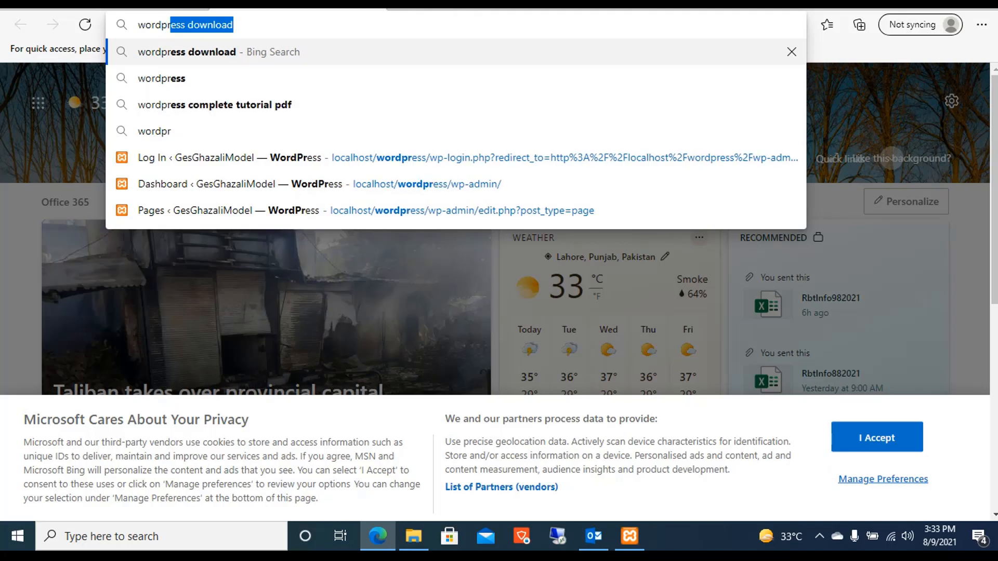
pyautogui.press('Return')
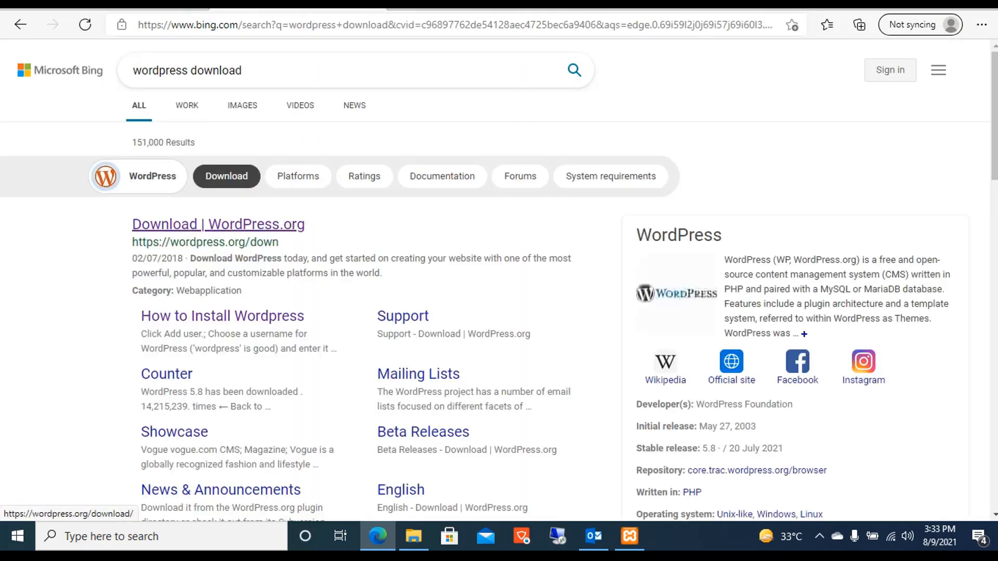
pyautogui.click(219, 224)
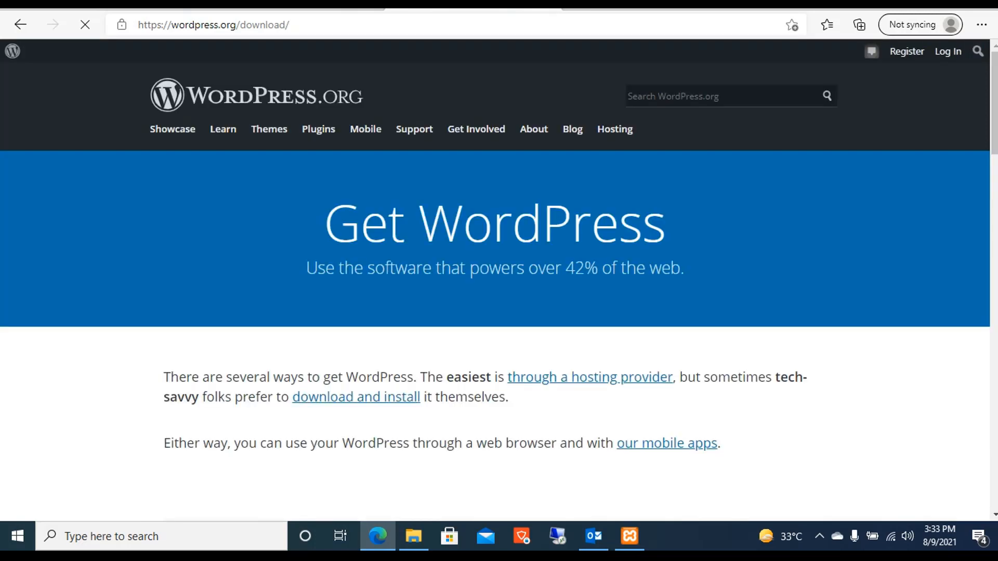
pyautogui.scroll(-10, 499, 286)
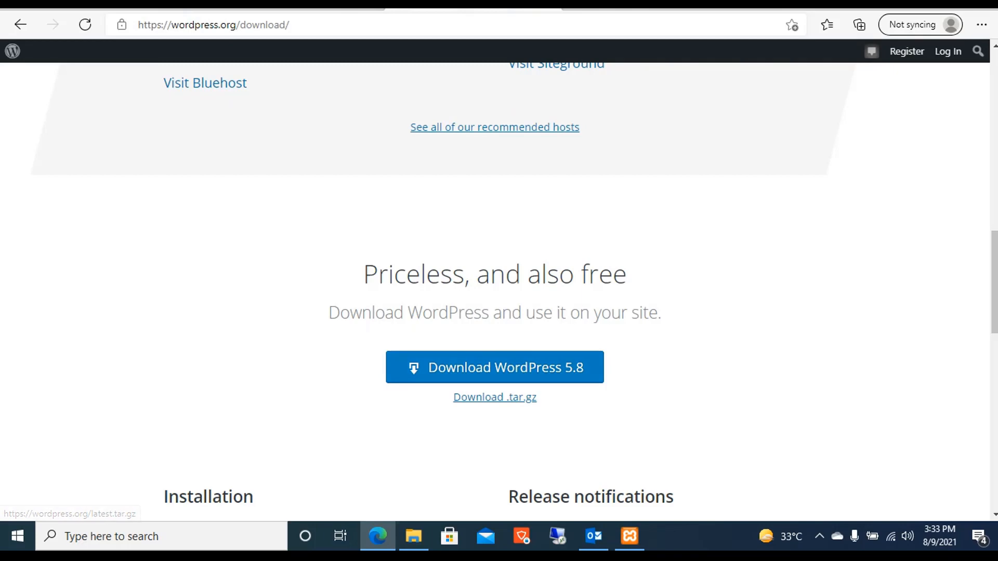
pyautogui.click(414, 536)
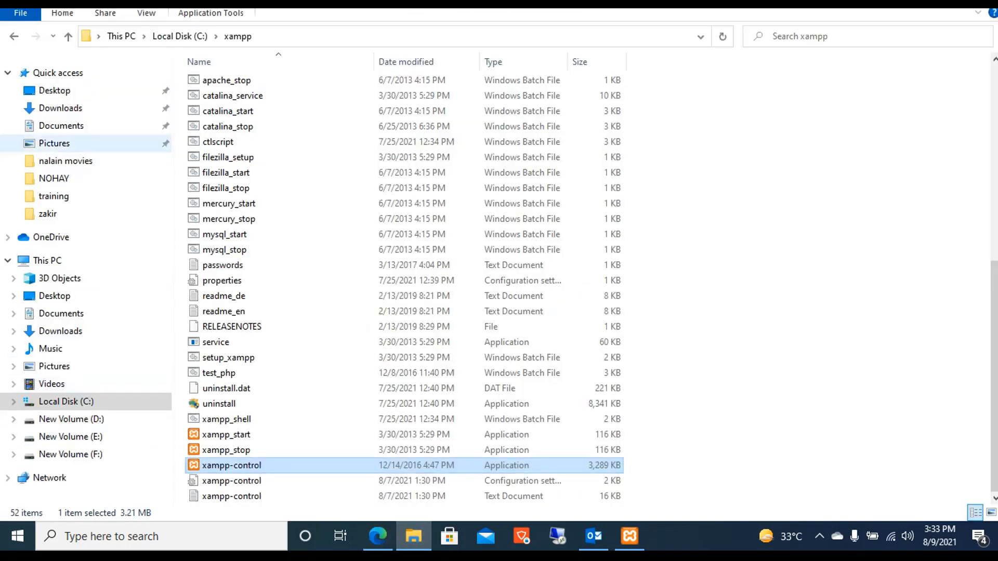
# Select the wordpress-5.8 ZIP archive in Downloads, after briefly checking drive E:.
pyautogui.click(60, 107)
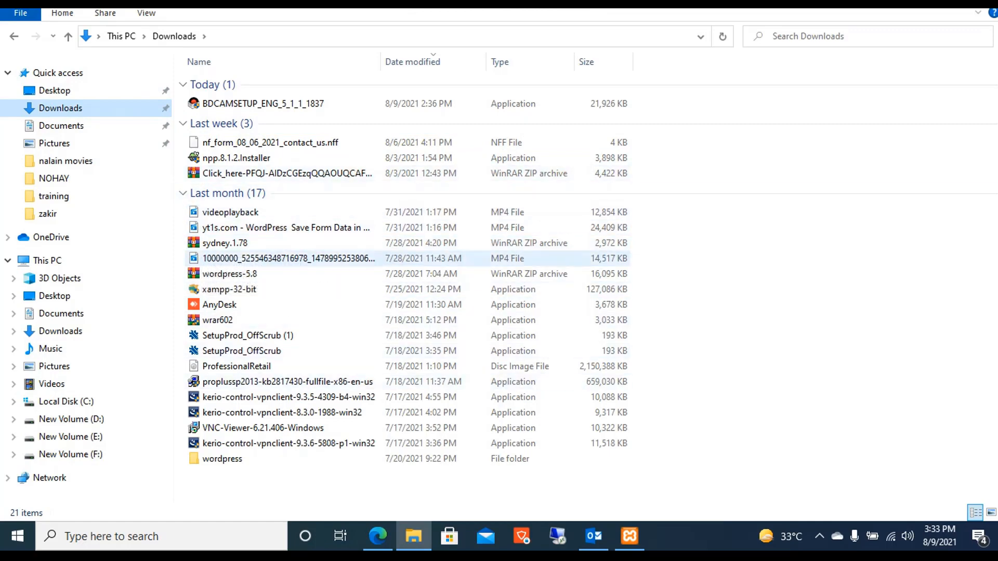
pyautogui.click(230, 274)
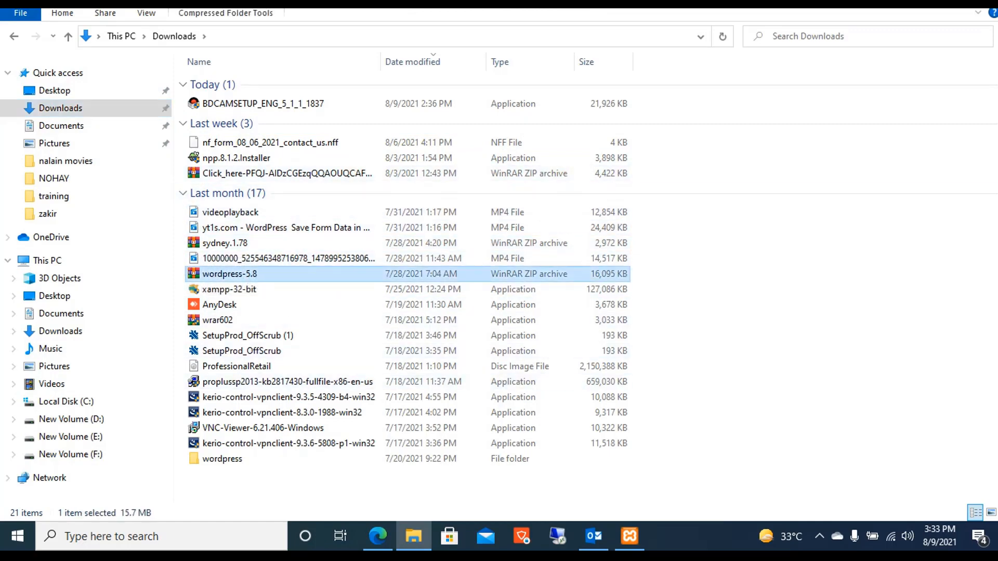
pyautogui.rightClick(227, 274)
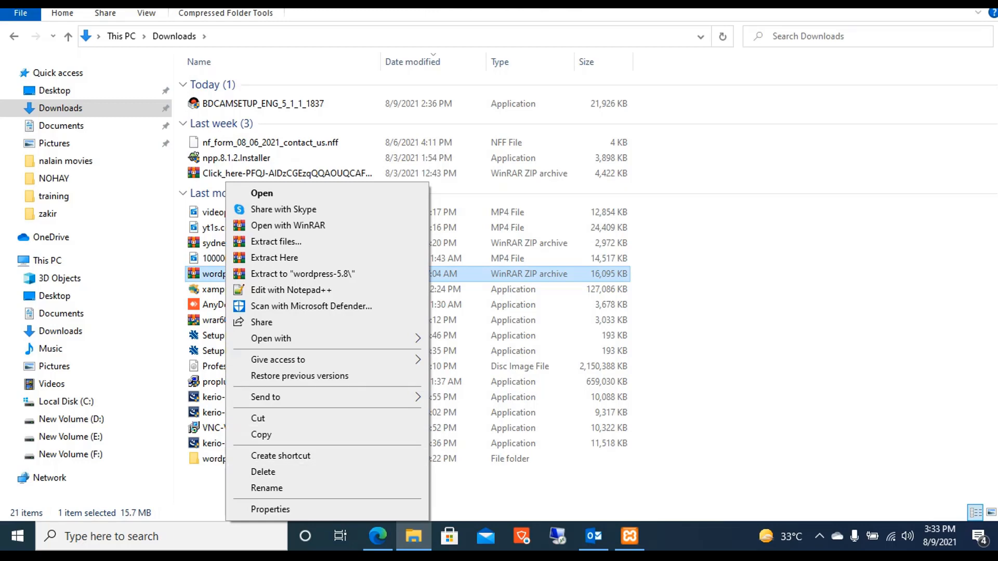
pyautogui.click(71, 437)
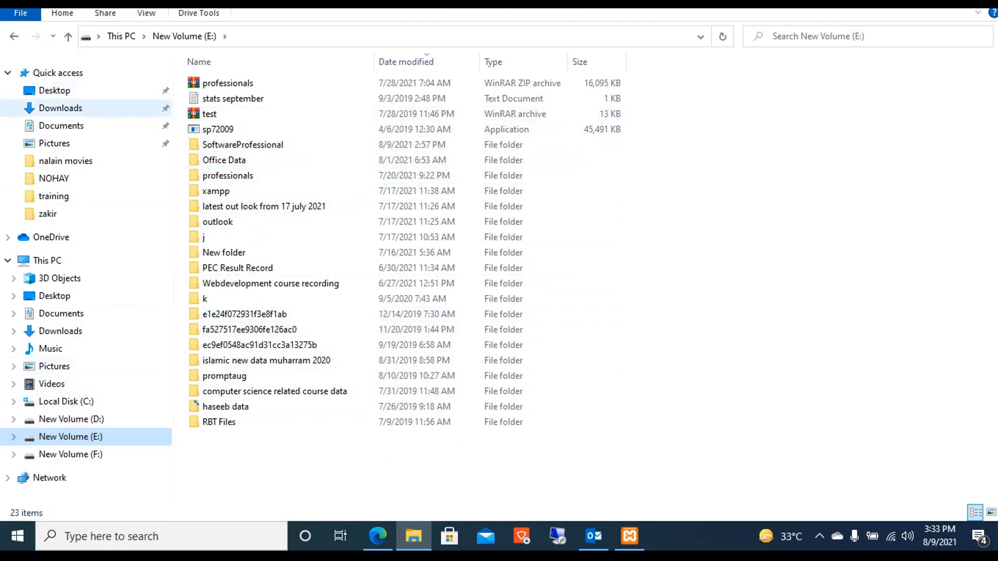
pyautogui.click(60, 108)
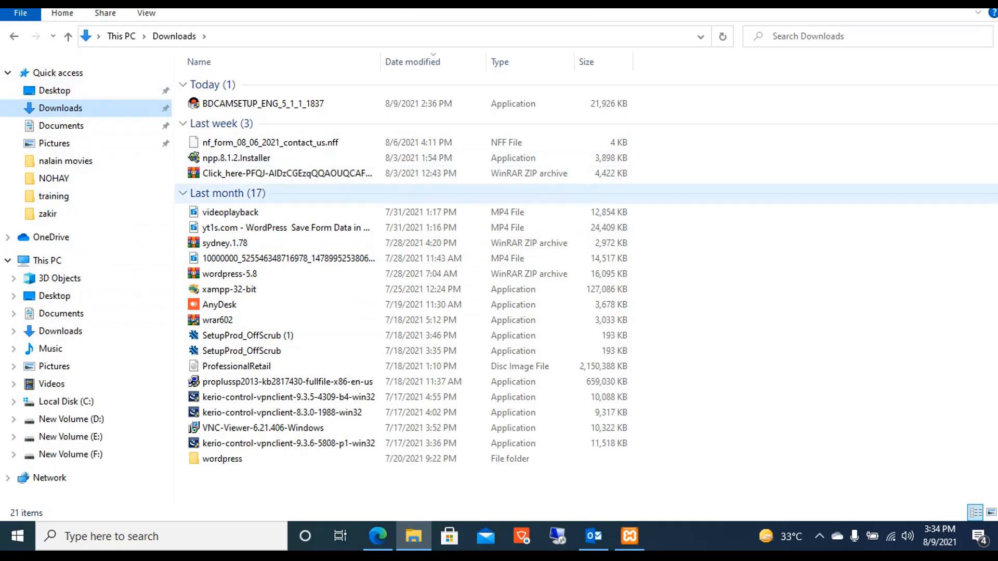
pyautogui.click(229, 274)
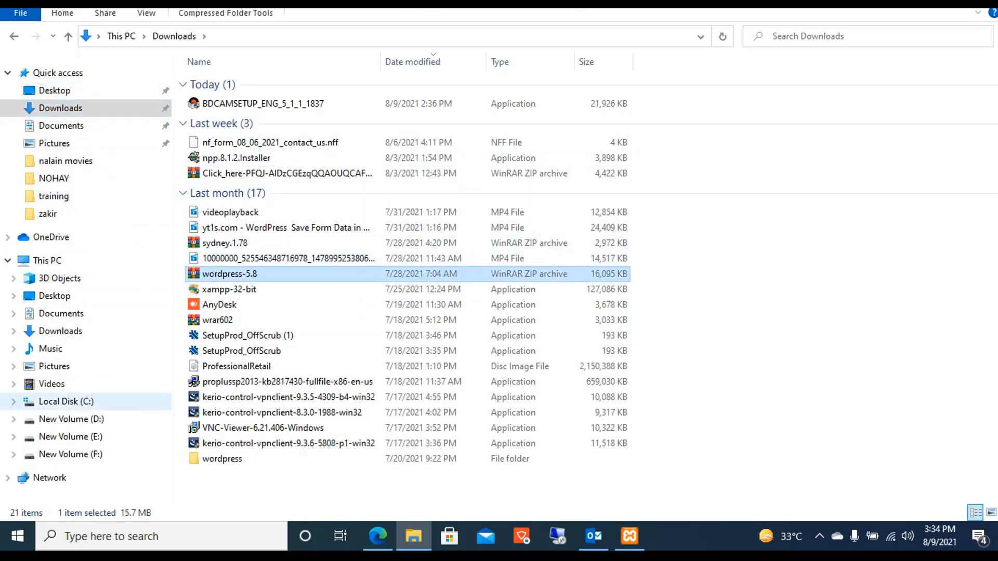
# Create a new folder with the default name on drive E: and open it.
pyautogui.click(68, 419)
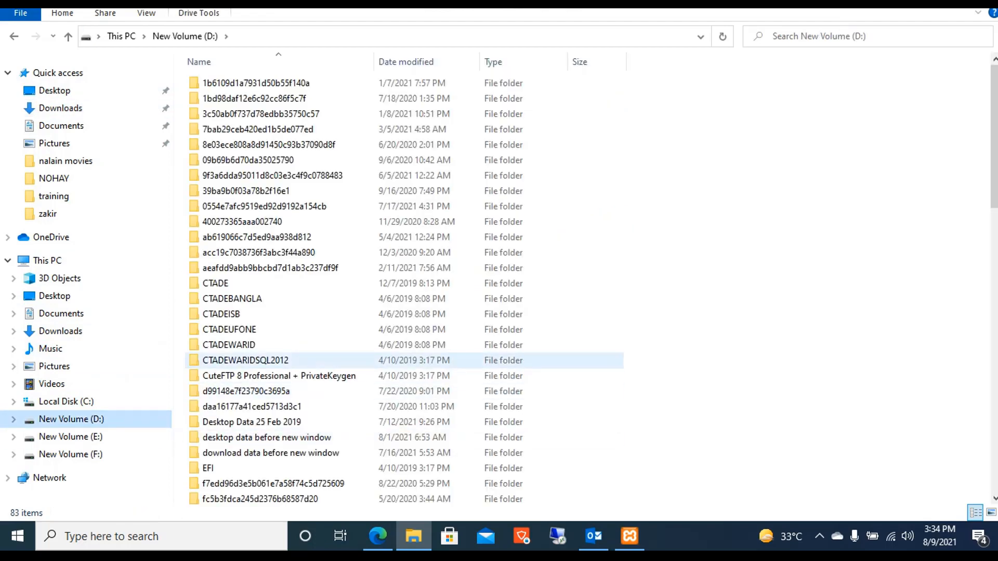
pyautogui.moveTo(994, 166); pyautogui.dragTo(993, 449)
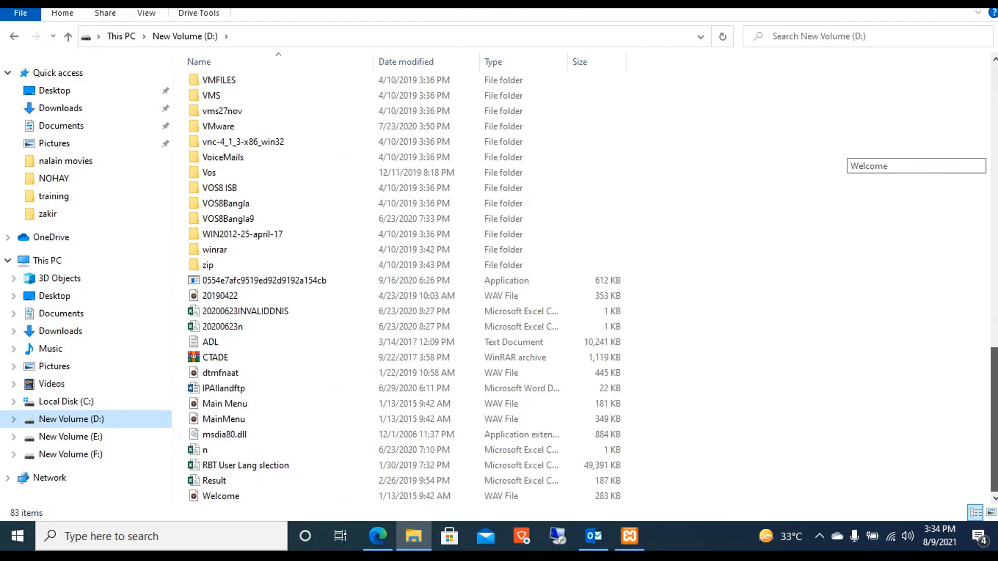
pyautogui.click(71, 436)
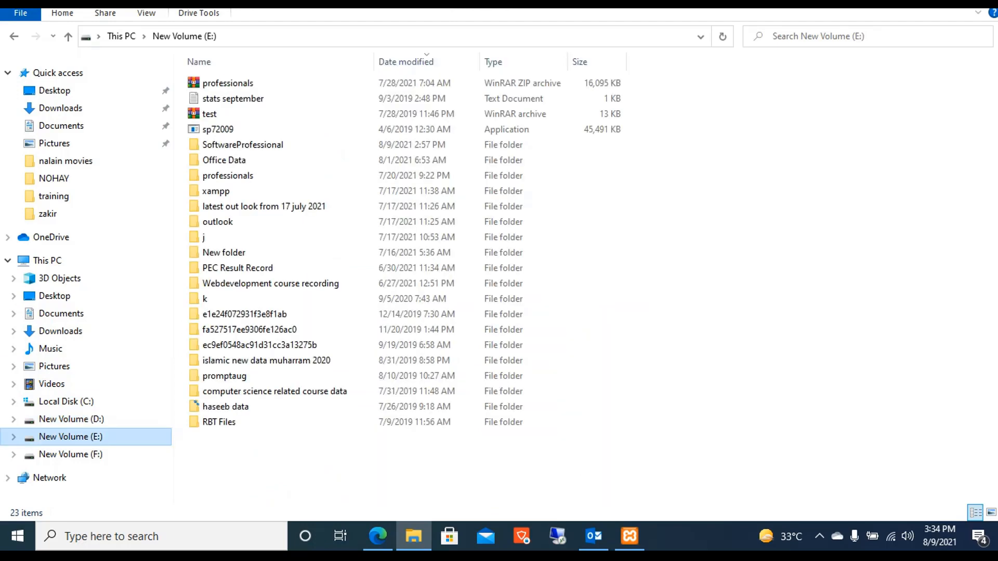
pyautogui.rightClick(227, 245)
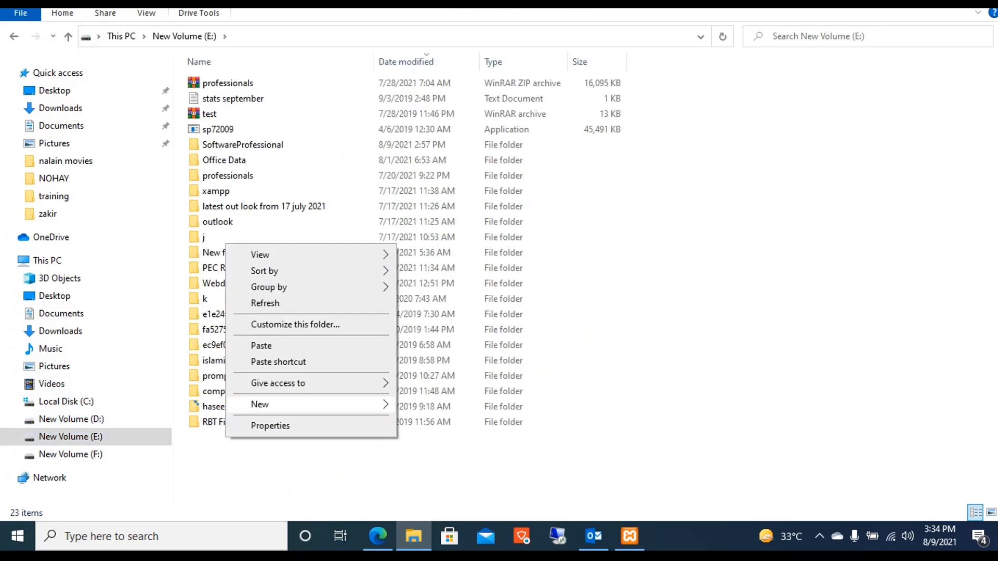
pyautogui.moveTo(260, 405)
pyautogui.click(430, 123)
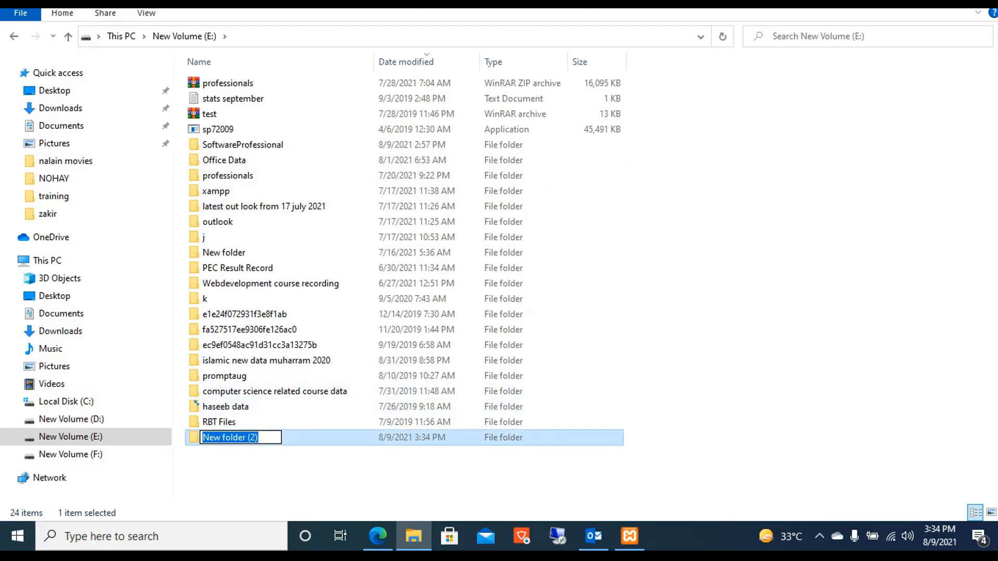
pyautogui.press('Return')
pyautogui.press('Return')
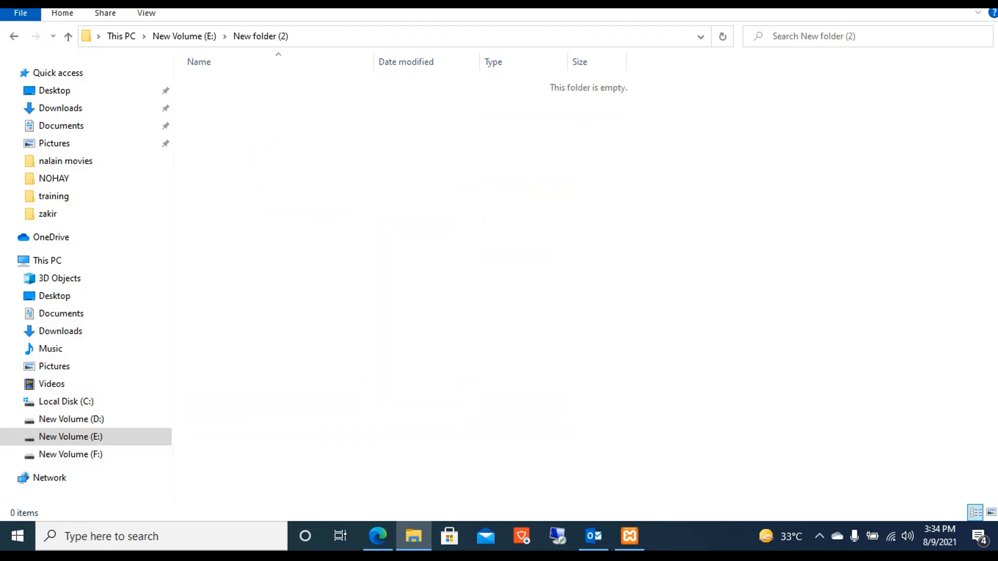
# Paste the wordpress-5.8 archive into the new folder and extract it here.
pyautogui.hotkey('ctrl', 'v')
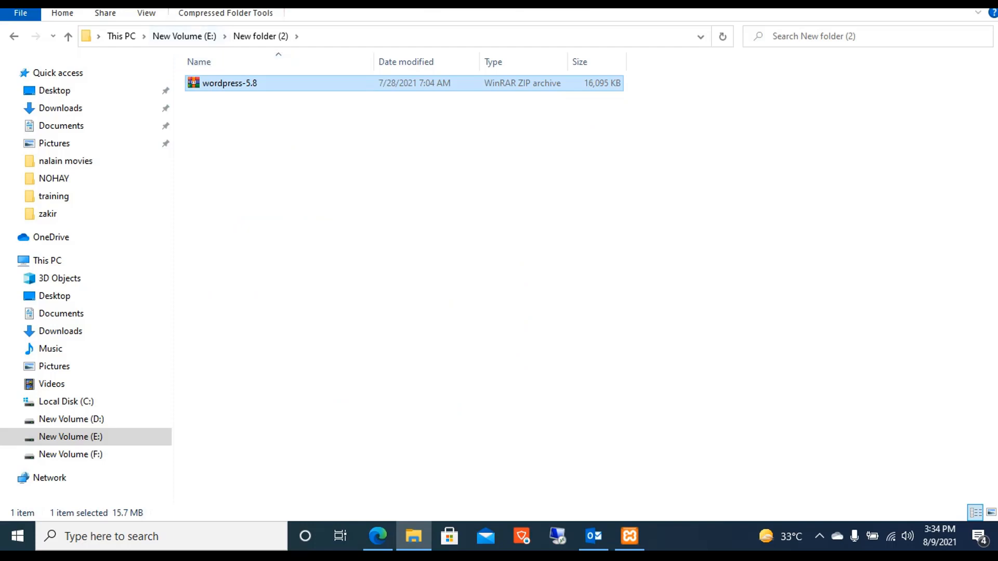
pyautogui.rightClick(234, 83)
pyautogui.click(282, 158)
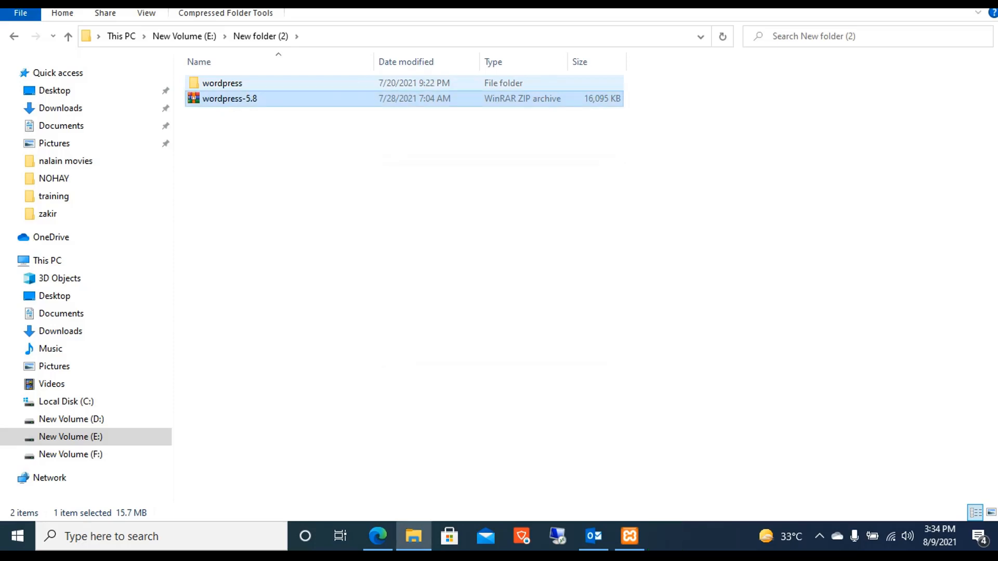
# Rename the extracted wordpress folder to Professionals.
pyautogui.click(223, 83)
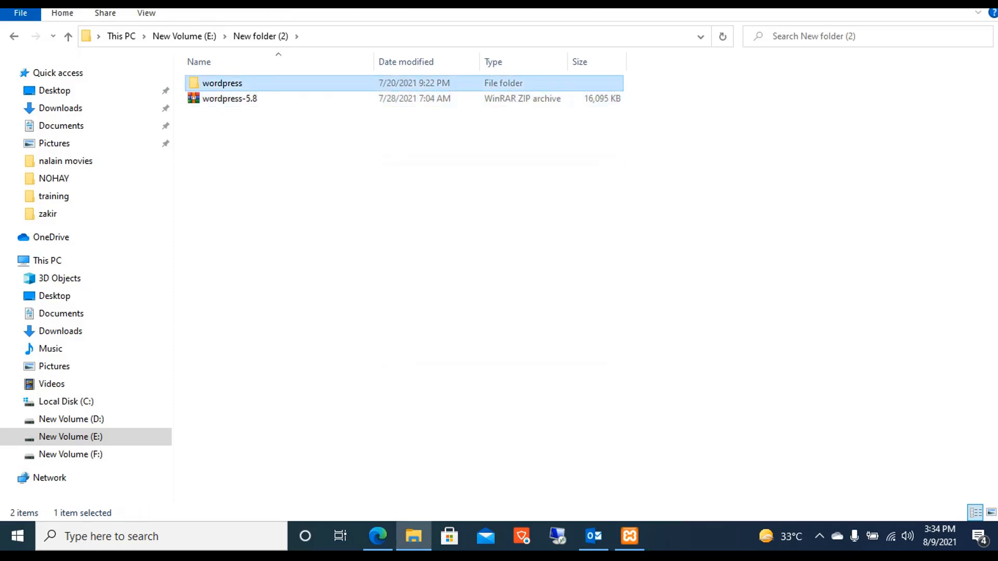
pyautogui.press('F2')
pyautogui.write('Profees')
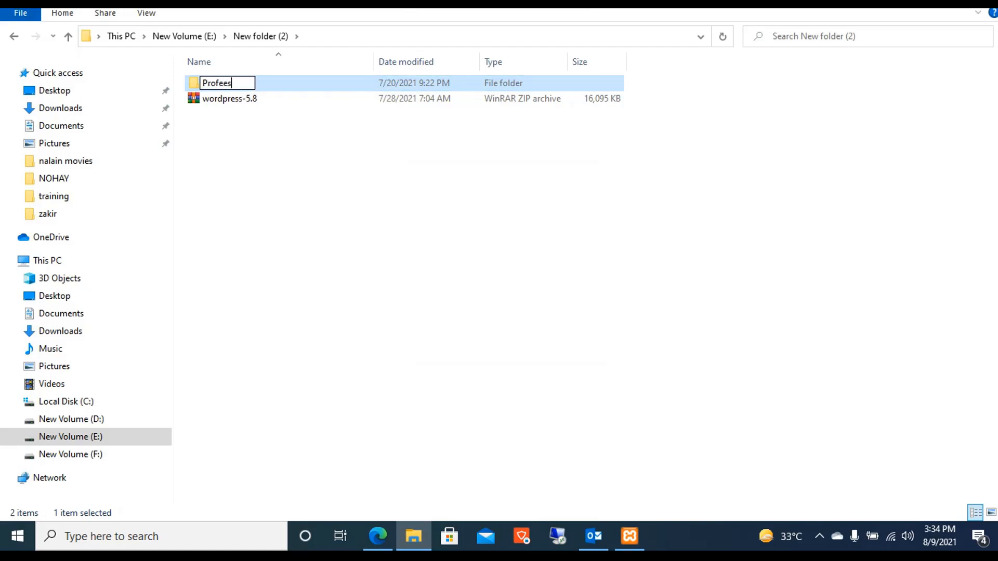
pyautogui.press('BackSpace')
pyautogui.press('BackSpace')
pyautogui.write('ssionals')
pyautogui.doubleClick(238, 83)
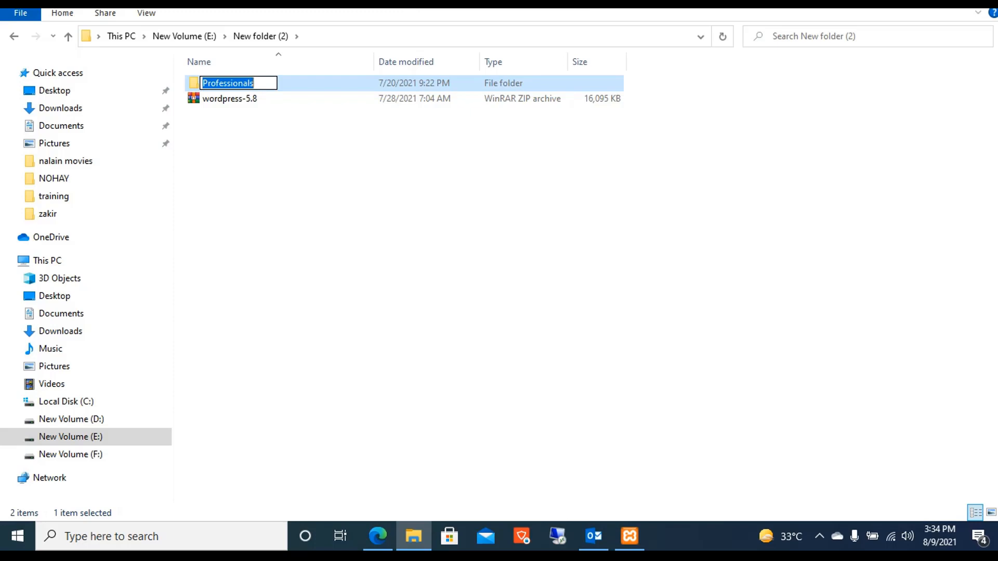
pyautogui.press('Return')
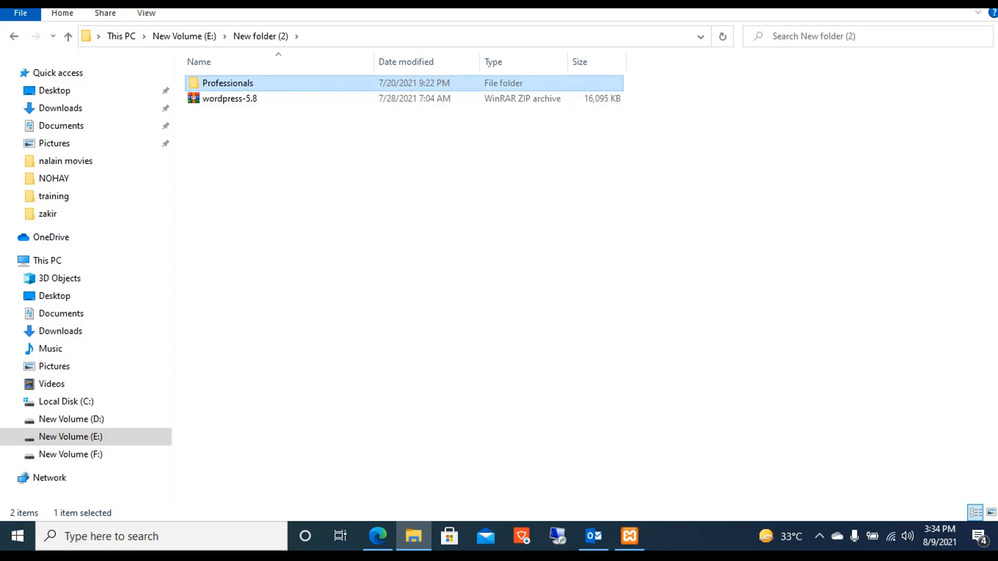
# Copy the Professionals folder into C:\xampp\htdocs, then return to Edge.
pyautogui.rightClick(289, 82)
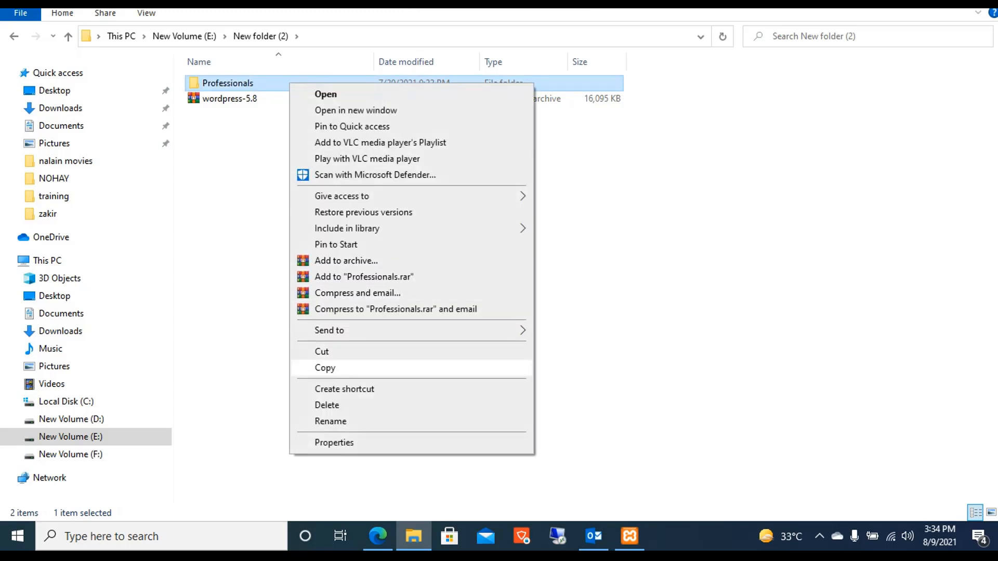
pyautogui.click(325, 367)
pyautogui.click(66, 402)
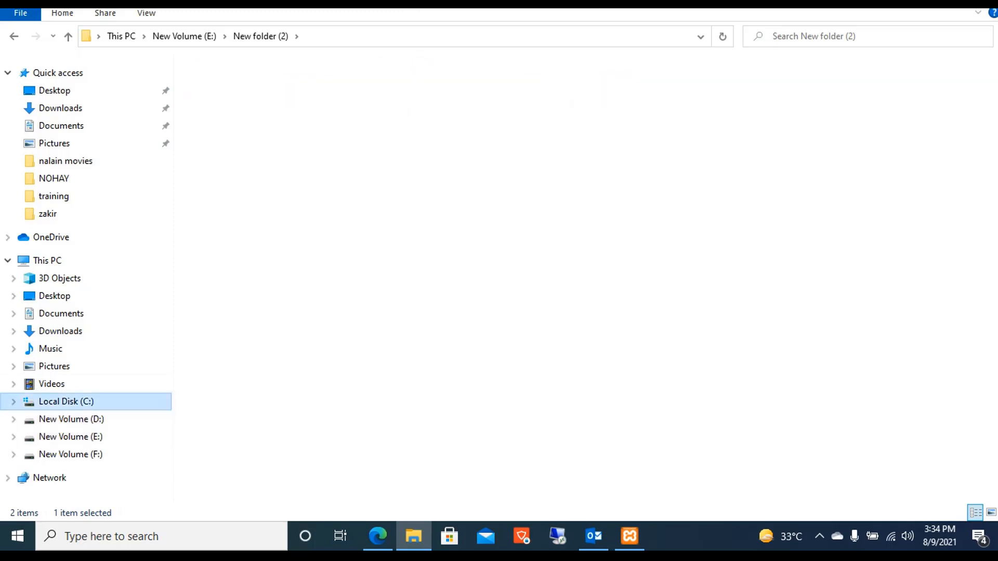
pyautogui.doubleClick(216, 175)
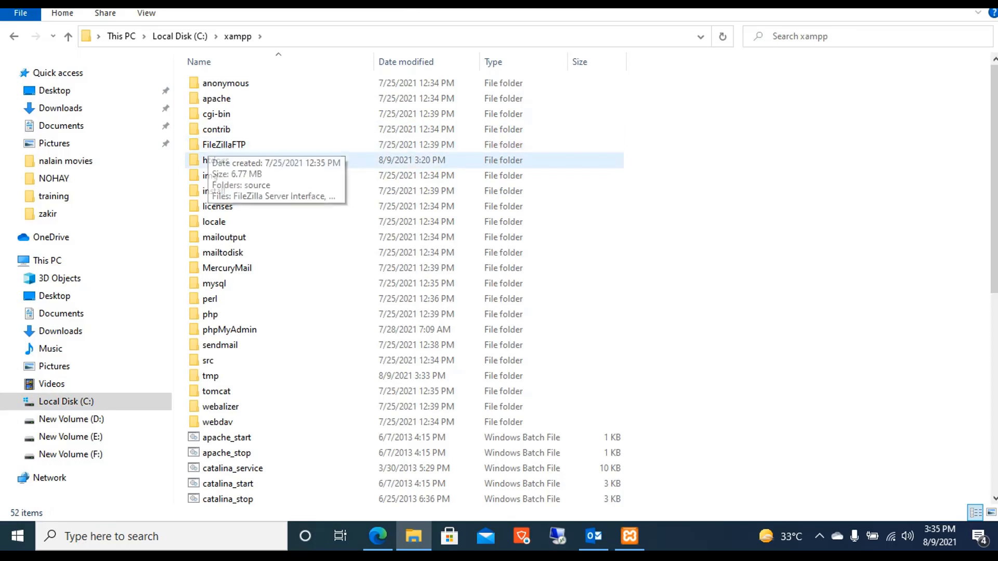
pyautogui.doubleClick(216, 160)
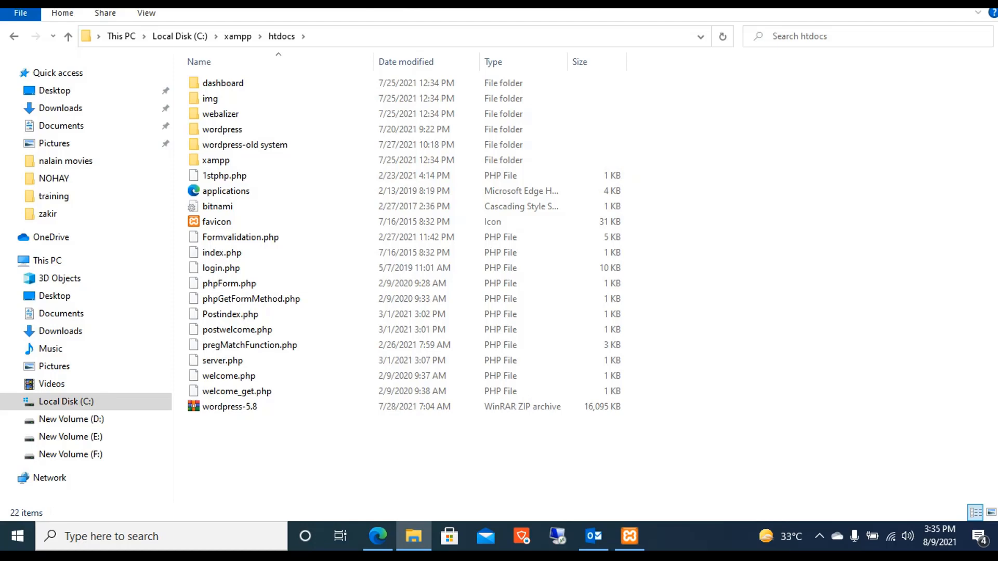
pyautogui.hotkey('ctrl', 'v')
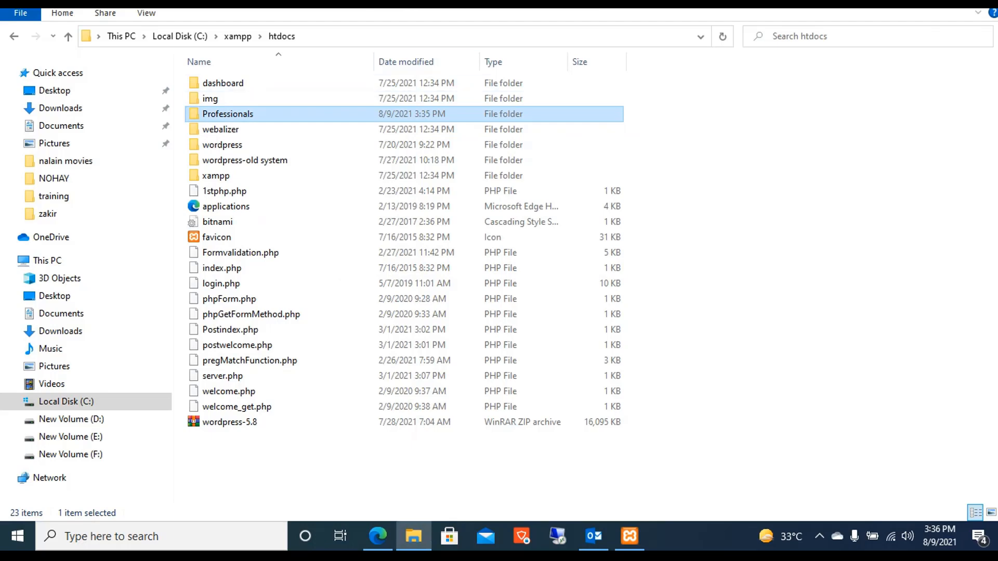
pyautogui.press('F2')
pyautogui.hotkey('ctrl', 'c')
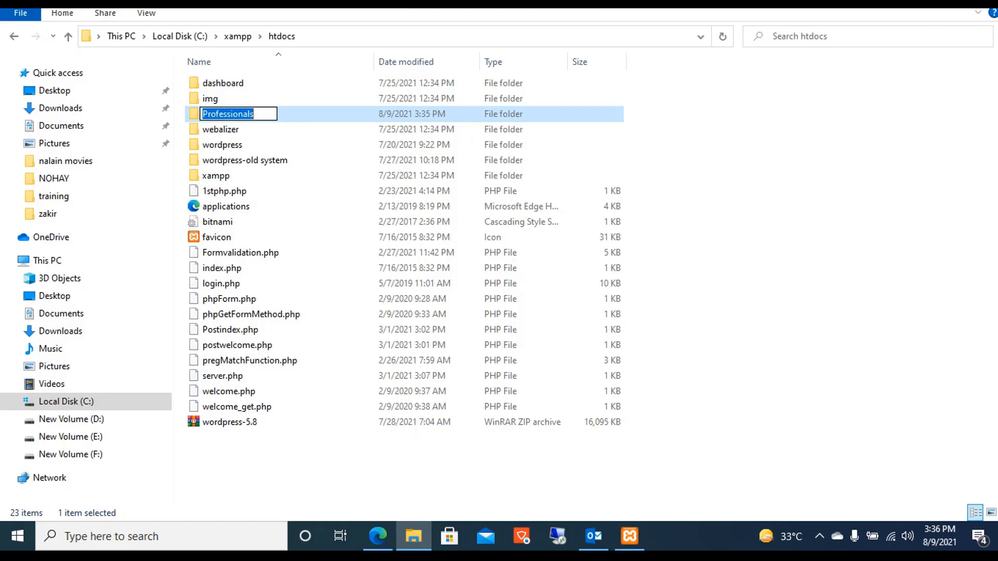
pyautogui.click(378, 536)
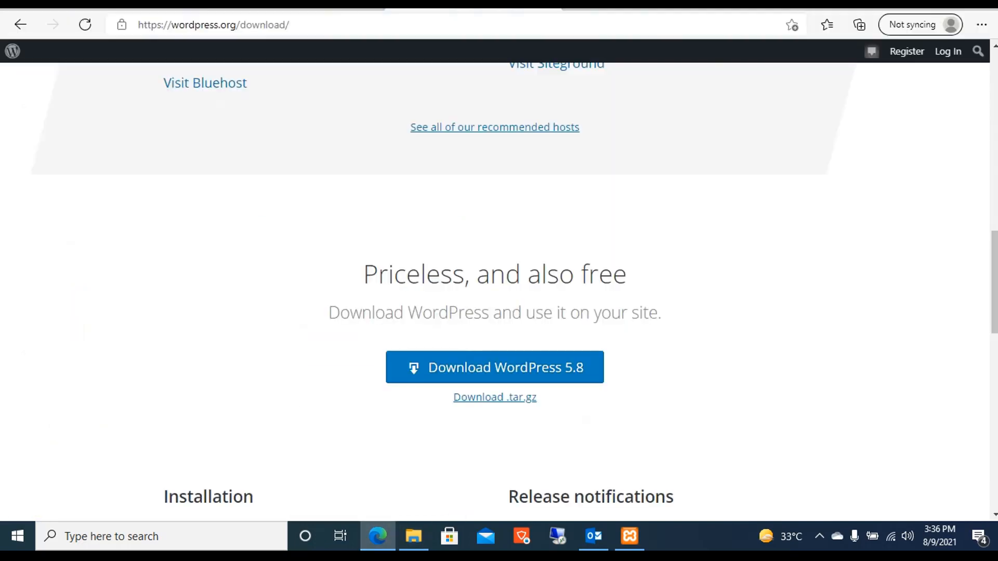
# Navigate the browser to localhost/phpmyadmin.
pyautogui.hotkey('ctrl', 'l')
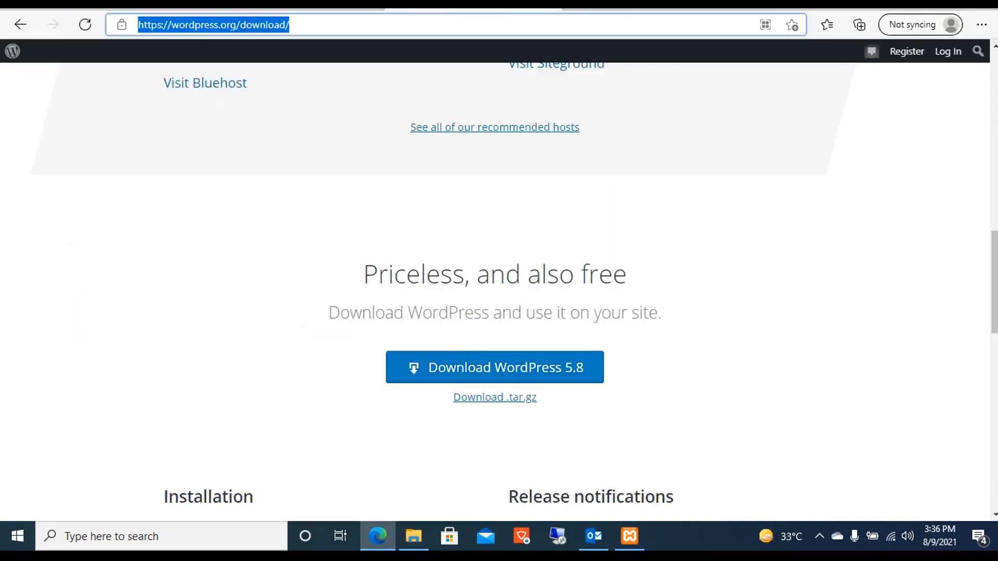
pyautogui.write('loca')
pyautogui.press('Right')
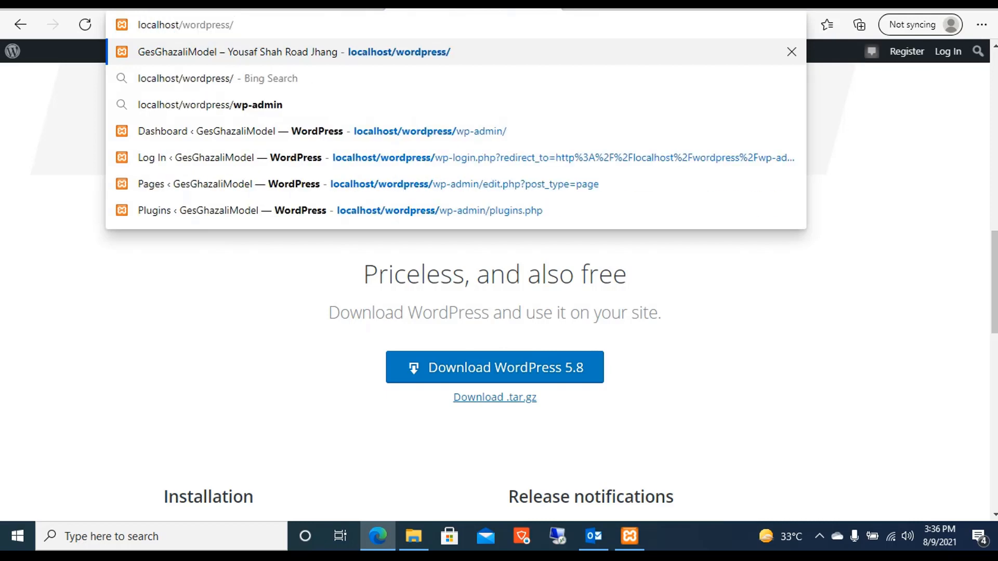
pyautogui.press('BackSpace')
pyautogui.press('BackSpace')
pyautogui.press('BackSpace')
pyautogui.press('BackSpace')
pyautogui.press('BackSpace')
pyautogui.press('BackSpace')
pyautogui.press('BackSpace')
pyautogui.press('BackSpace')
pyautogui.press('BackSpace')
pyautogui.press('BackSpace')
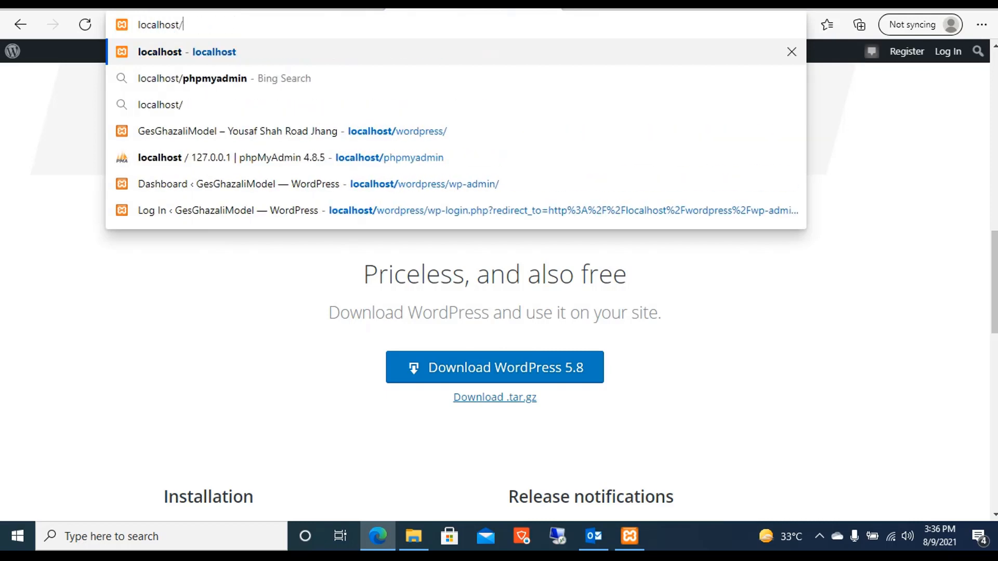
pyautogui.write('php')
pyautogui.press('Return')
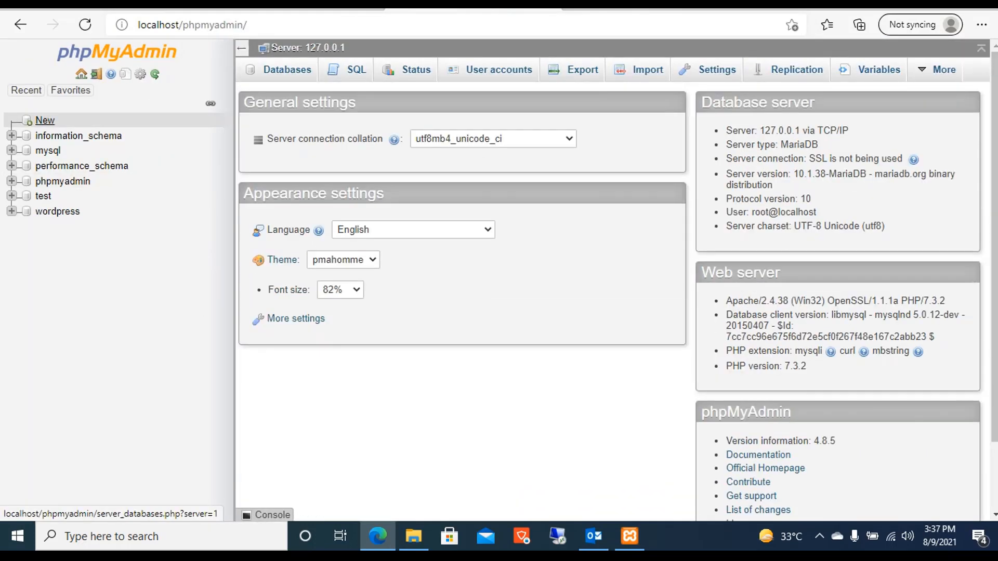
# Create a database named Professionals, keeping the default collation.
pyautogui.click(45, 120)
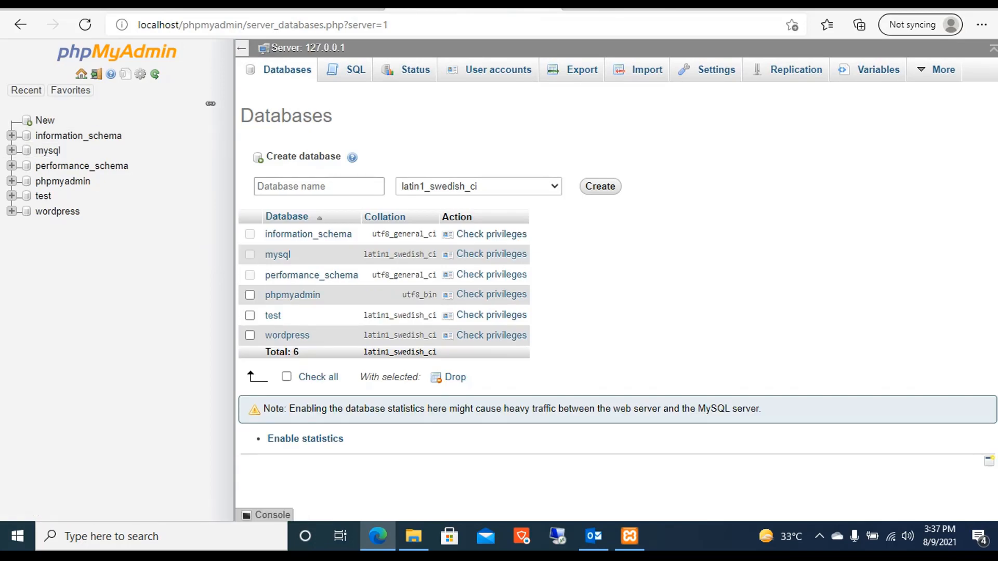
pyautogui.click(318, 186)
pyautogui.write('Professionals')
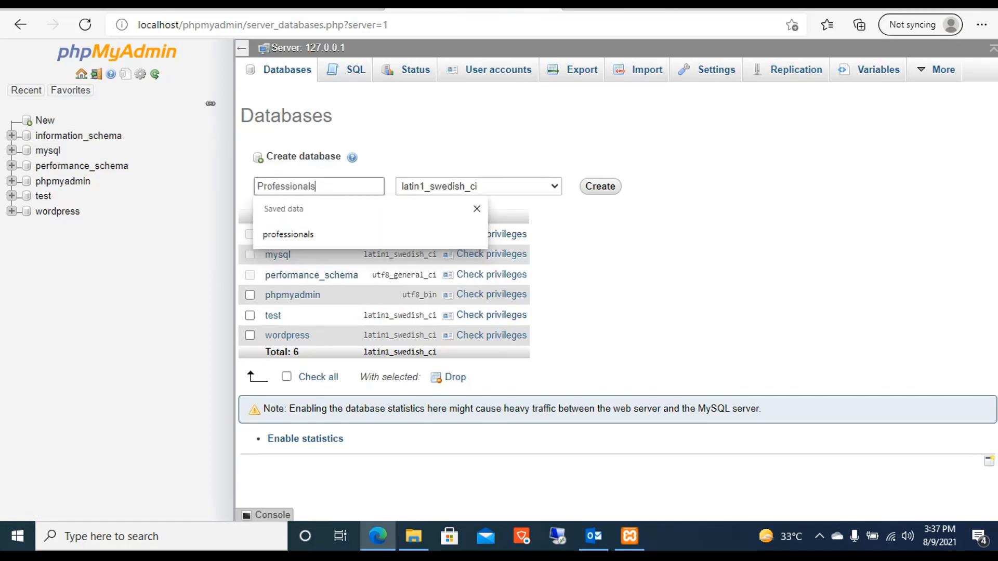
pyautogui.click(520, 187)
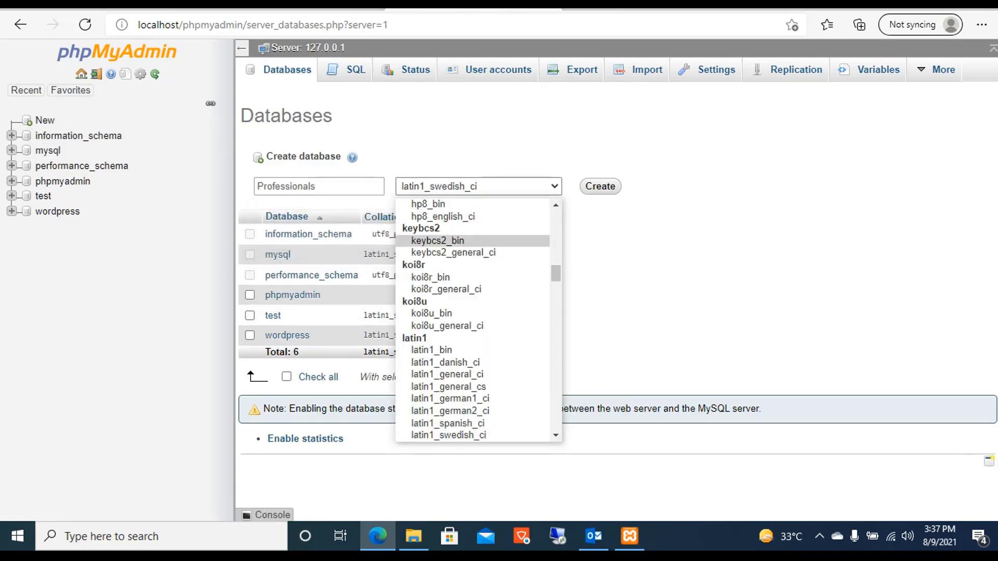
pyautogui.moveTo(556, 273); pyautogui.dragTo(556, 217)
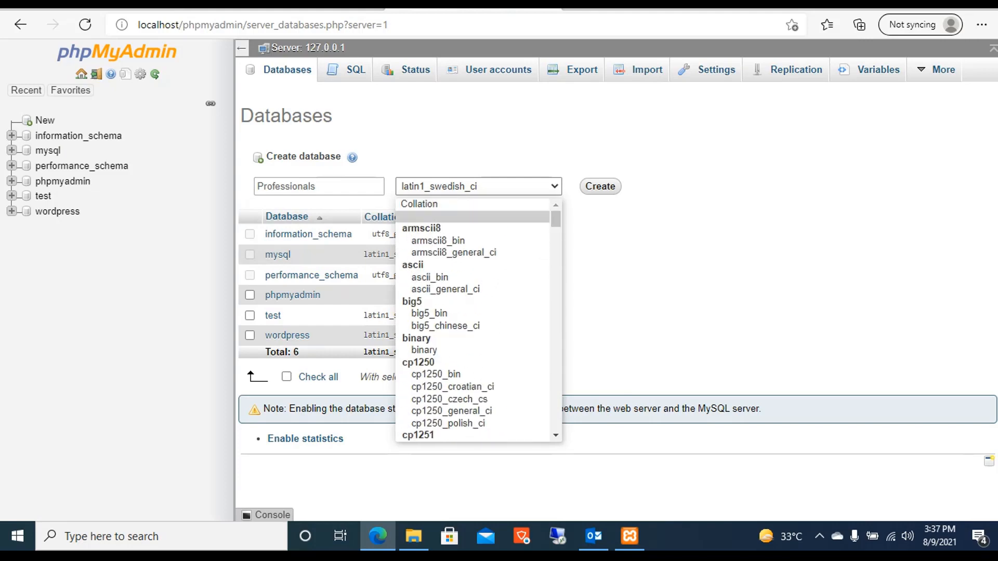
pyautogui.click(419, 205)
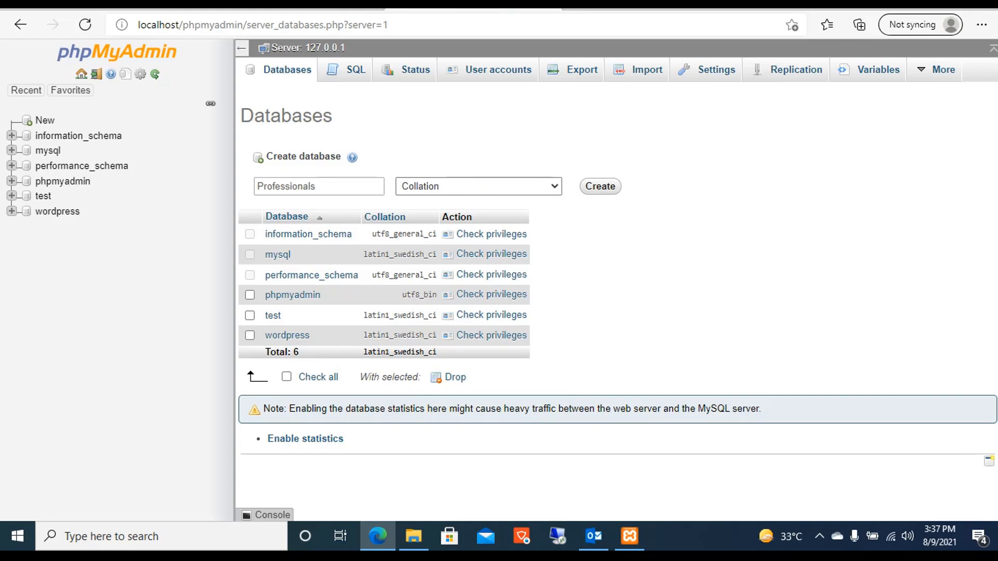
pyautogui.click(554, 187)
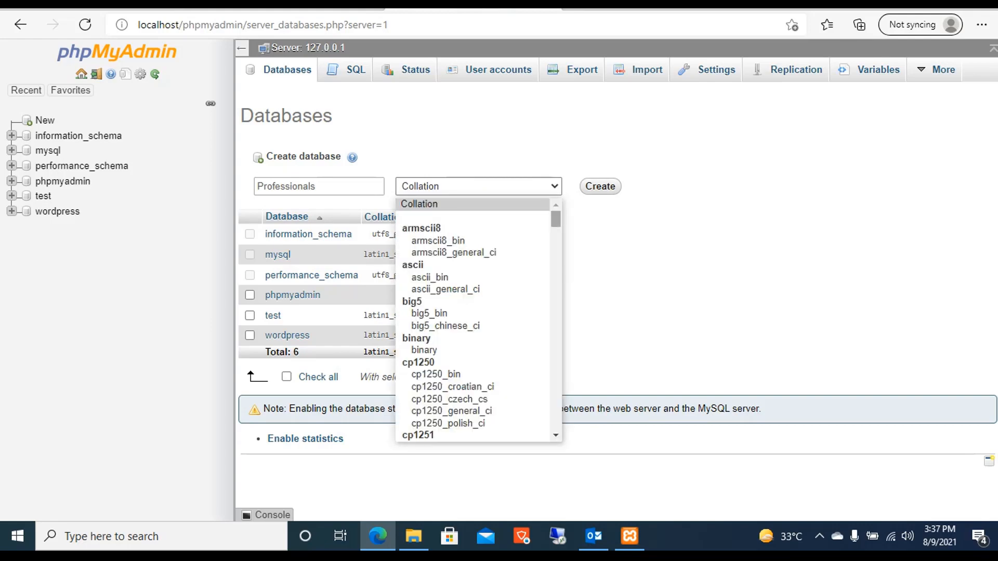
pyautogui.click(457, 204)
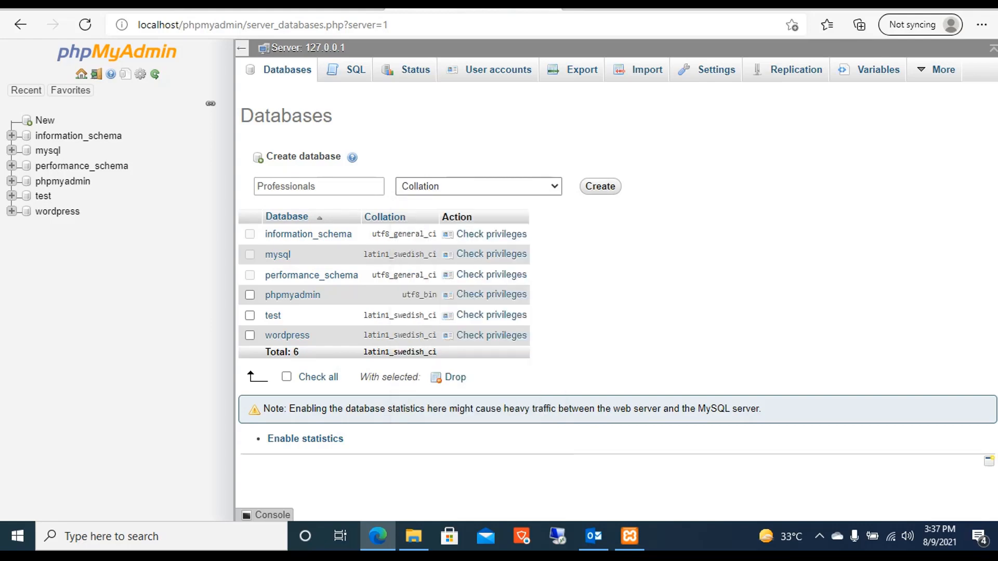
pyautogui.click(601, 187)
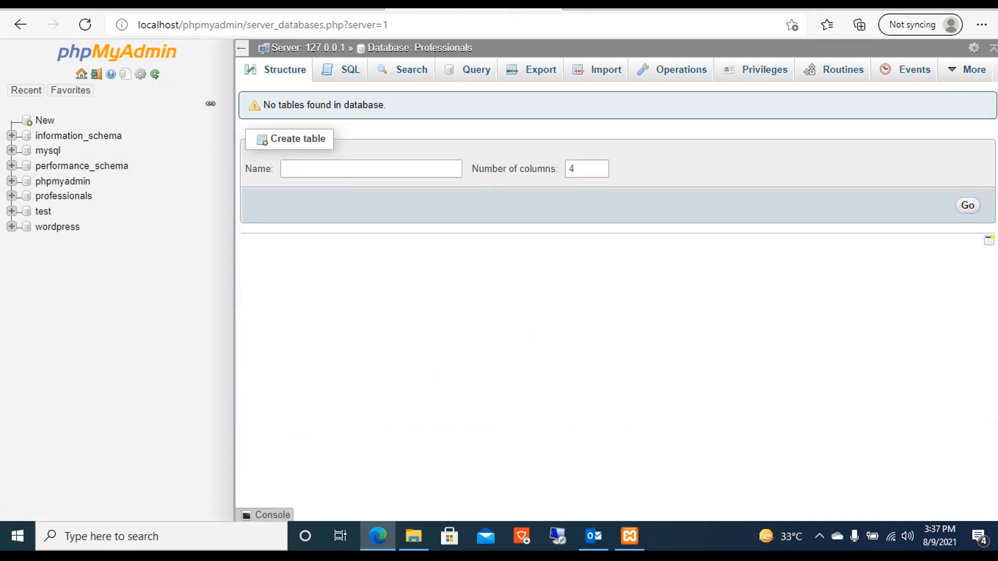
# Open a new Edge tab with the browser window maximized.
pyautogui.moveTo(728, 3); pyautogui.dragTo(728, 59)
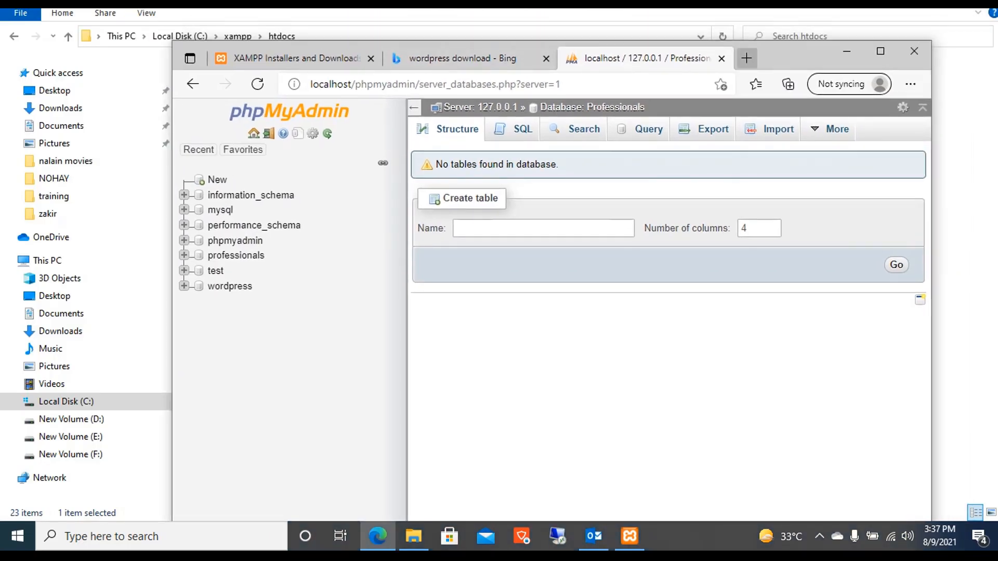
pyautogui.click(746, 58)
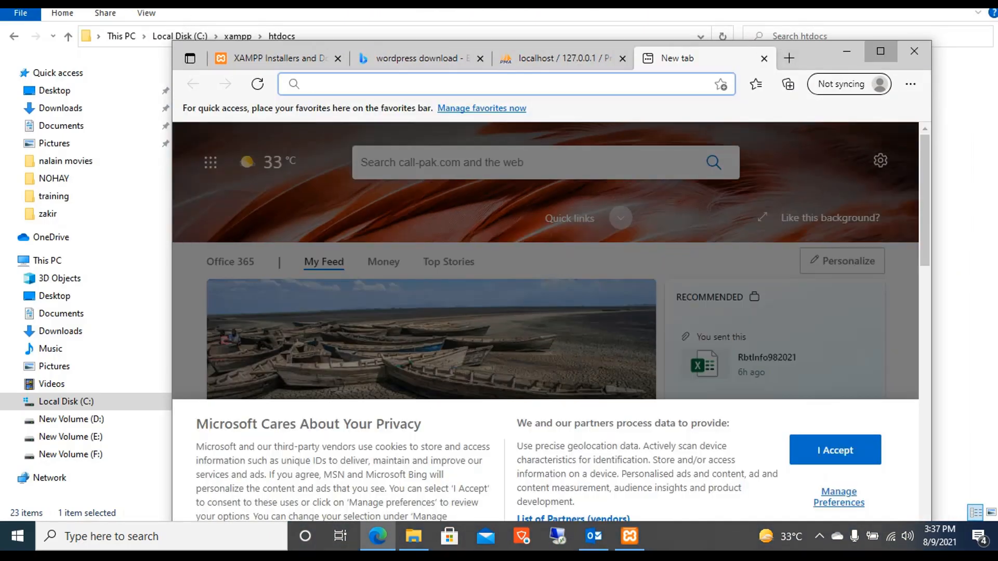
pyautogui.click(880, 51)
# Load localhost/Professionals and continue the setup in English (United States).
pyautogui.write('localhost/wordpress/')
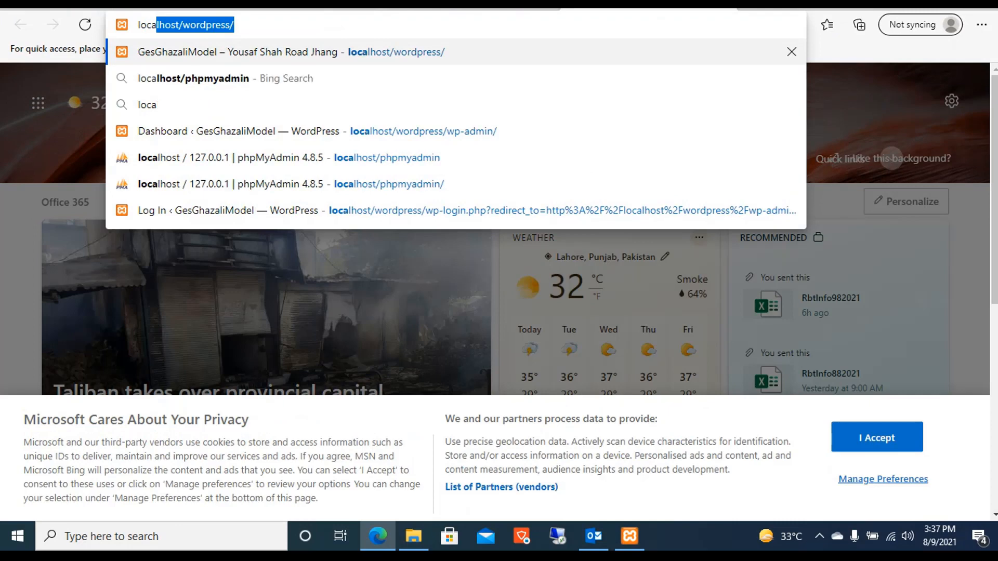
pyautogui.press('Right')
pyautogui.press('BackSpace')
pyautogui.press('BackSpace')
pyautogui.press('BackSpace')
pyautogui.press('BackSpace')
pyautogui.press('BackSpace')
pyautogui.press('BackSpace')
pyautogui.press('BackSpace')
pyautogui.press('BackSpace')
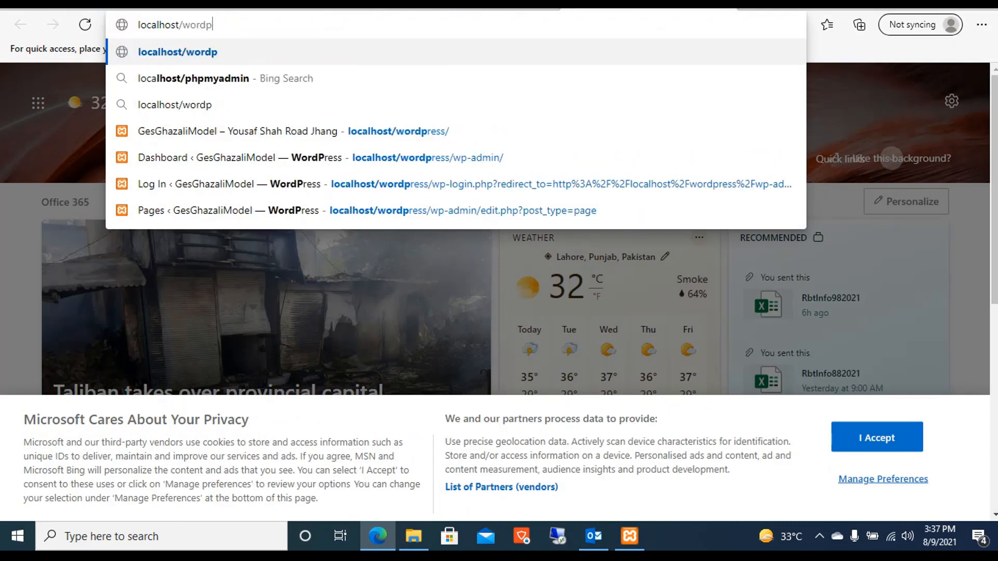
pyautogui.press('BackSpace')
pyautogui.press('BackSpace')
pyautogui.hotkey('ctrl', 'v')
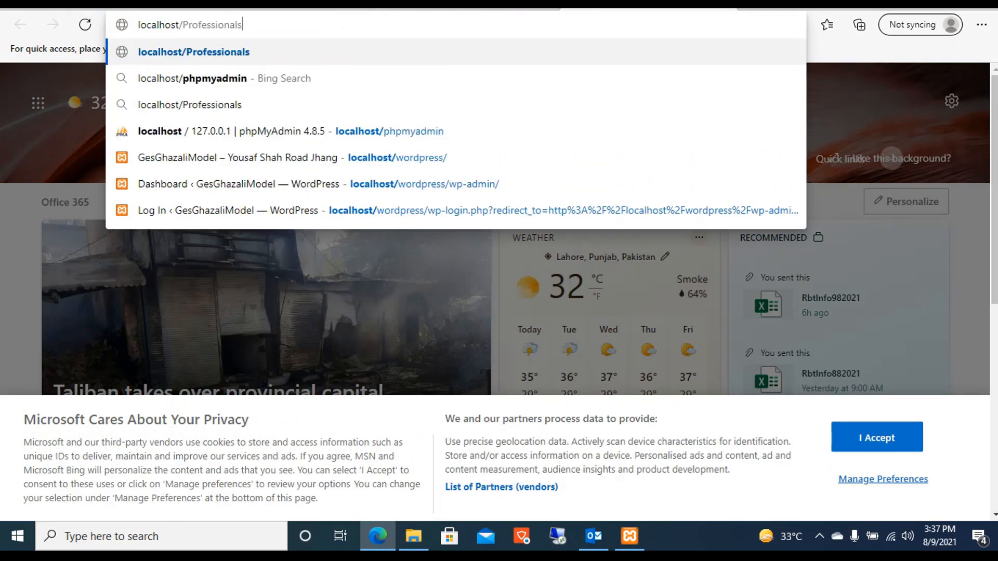
pyautogui.press('Return')
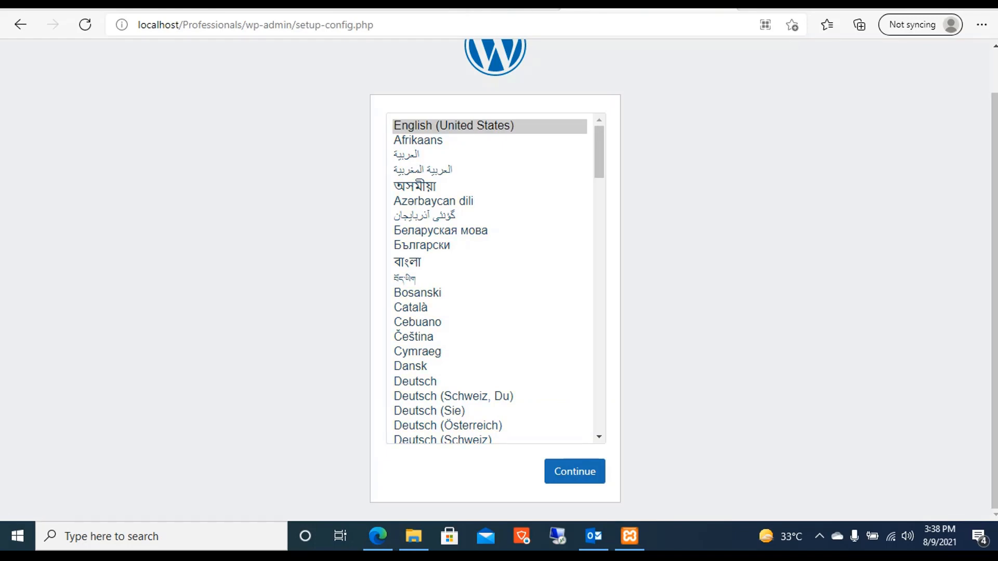
pyautogui.click(574, 472)
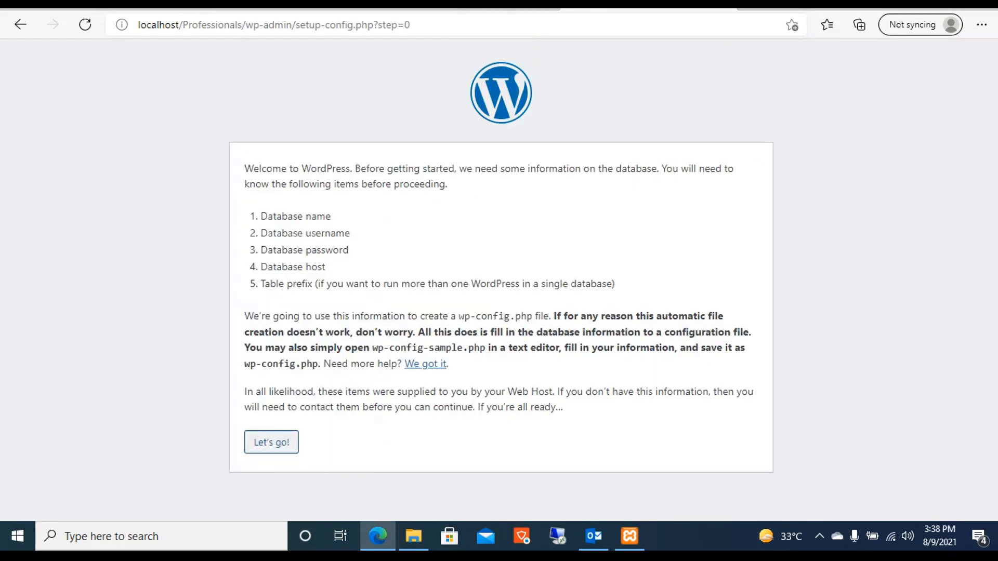
# Enter database name Professionals, username root and a blank password, then submit.
pyautogui.click(272, 443)
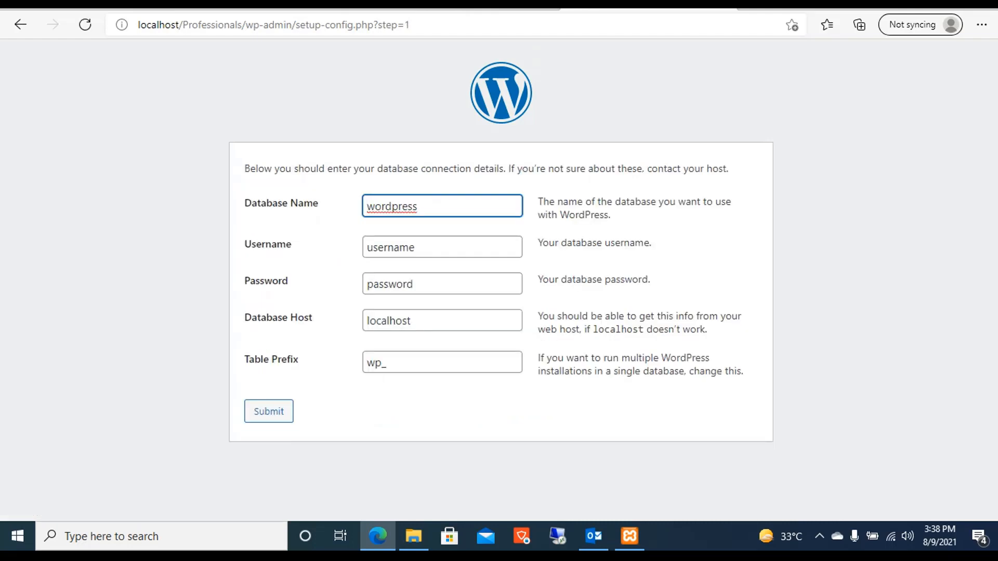
pyautogui.doubleClick(391, 205)
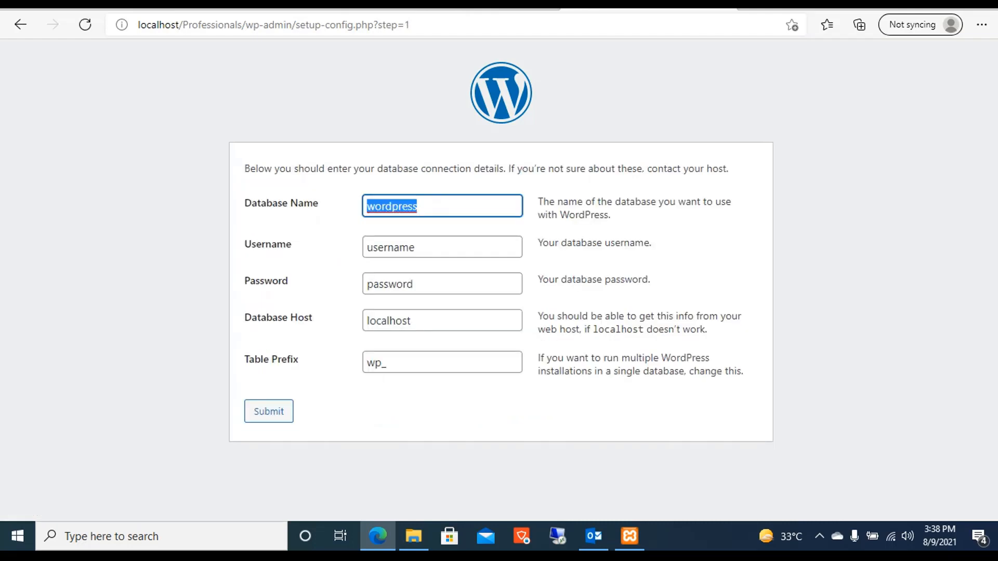
pyautogui.write('Professionals')
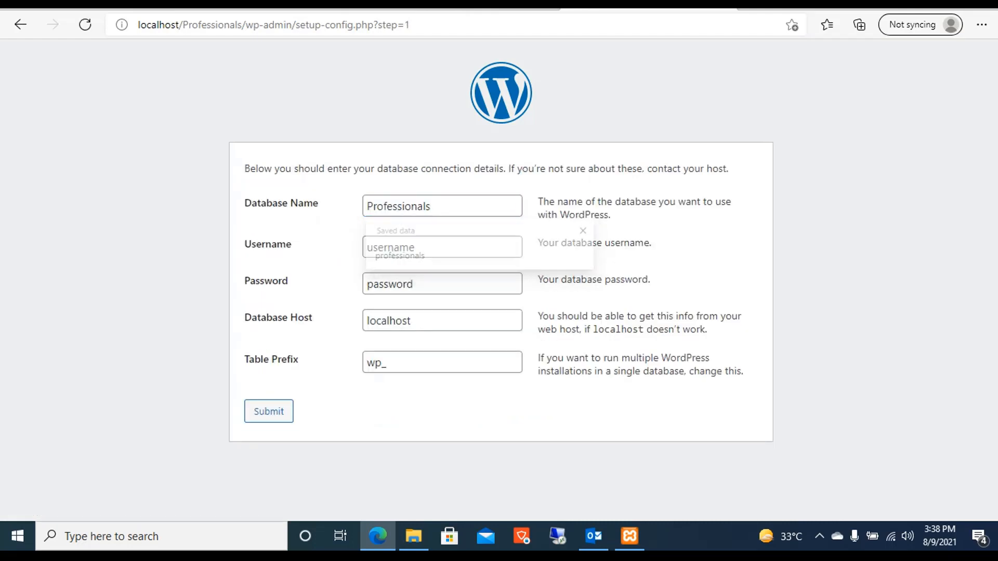
pyautogui.press('Tab')
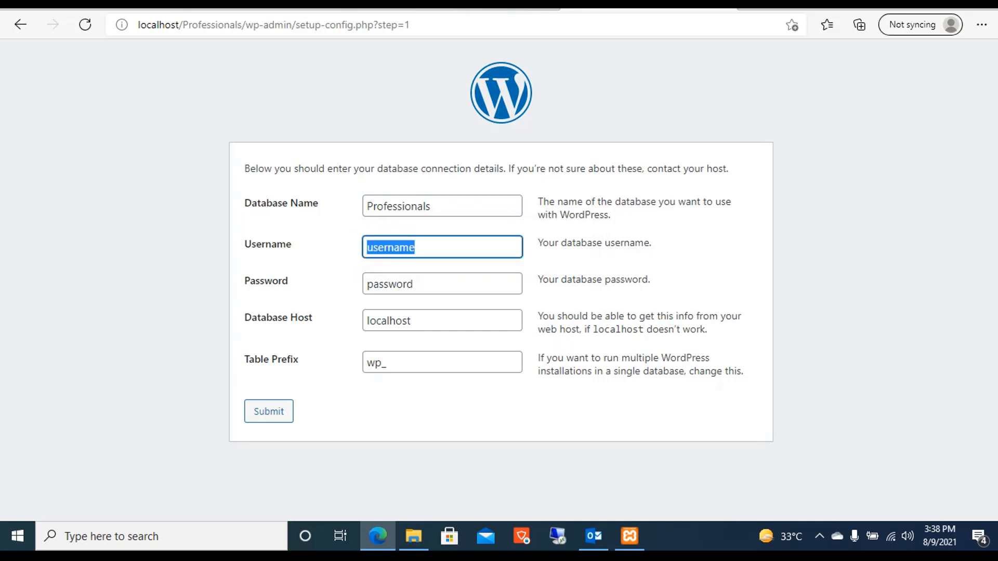
pyautogui.write('root')
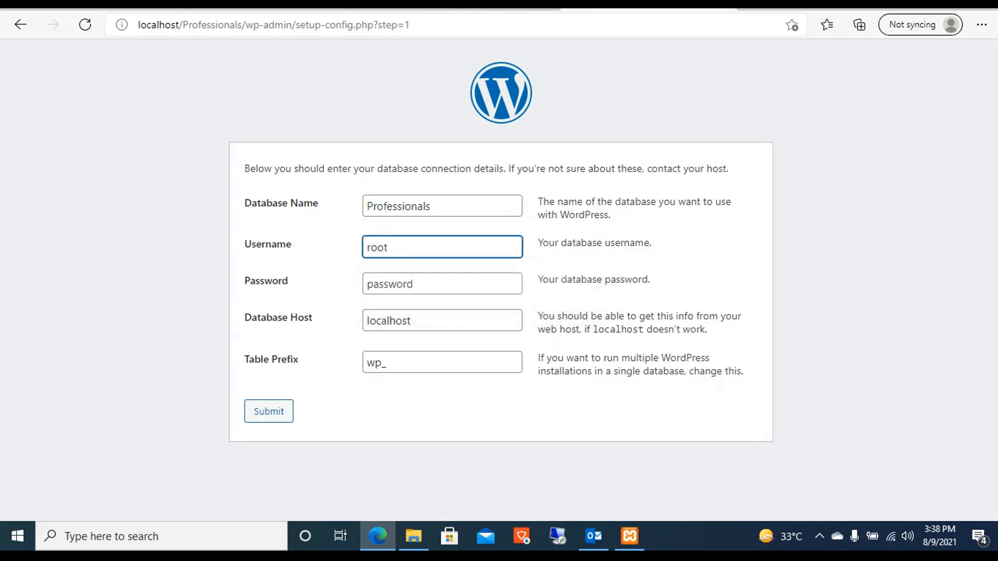
pyautogui.press('Tab')
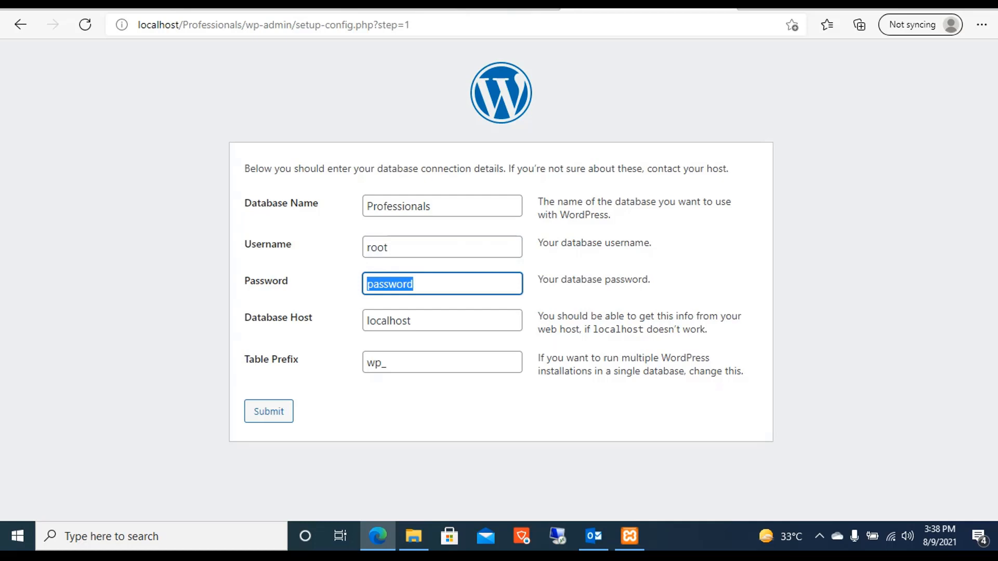
pyautogui.press('BackSpace')
pyautogui.click(268, 411)
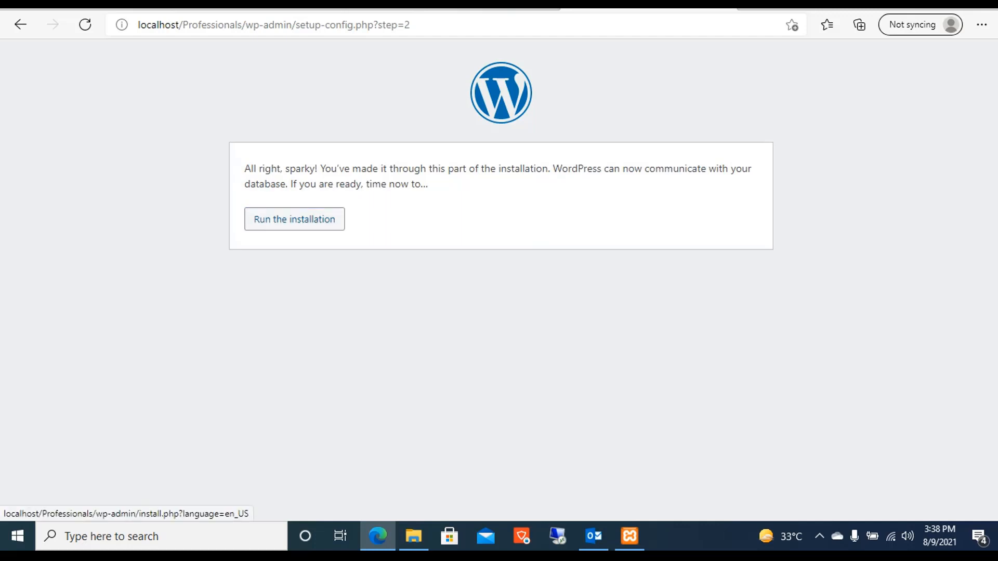
# Run the installation and enter SoftwareProfessionals as the site title.
pyautogui.click(294, 219)
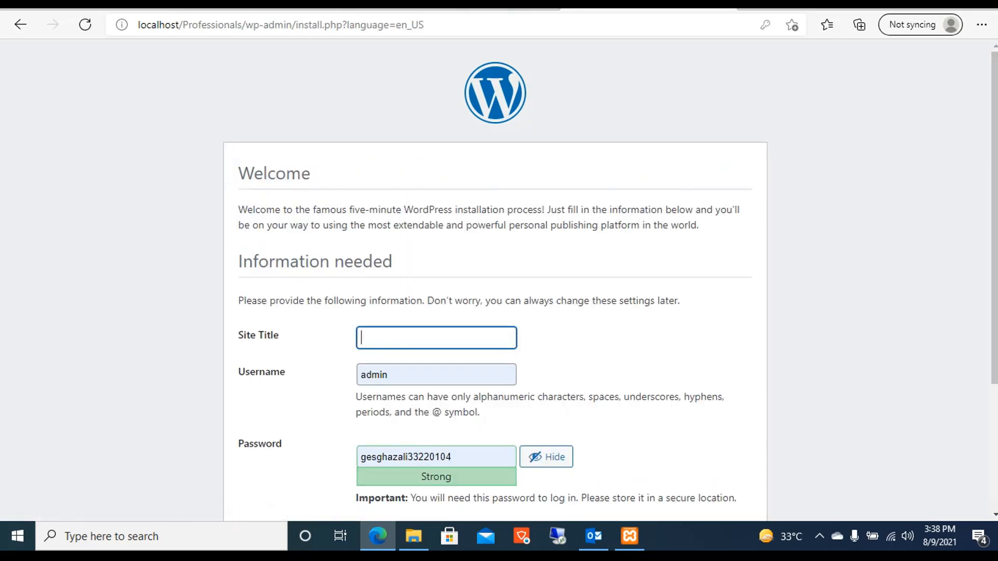
pyautogui.scroll(-3, 495, 278)
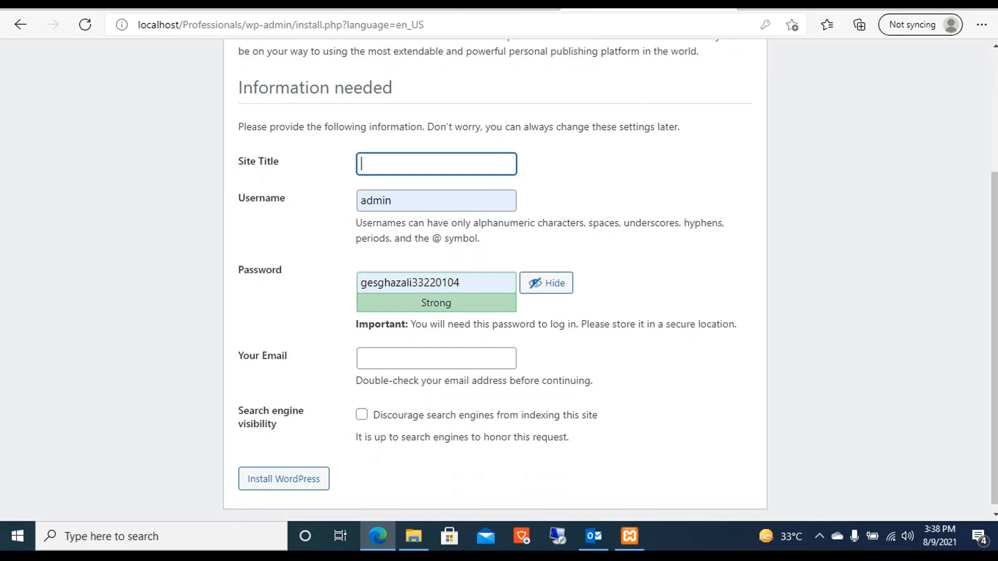
pyautogui.write('Softw')
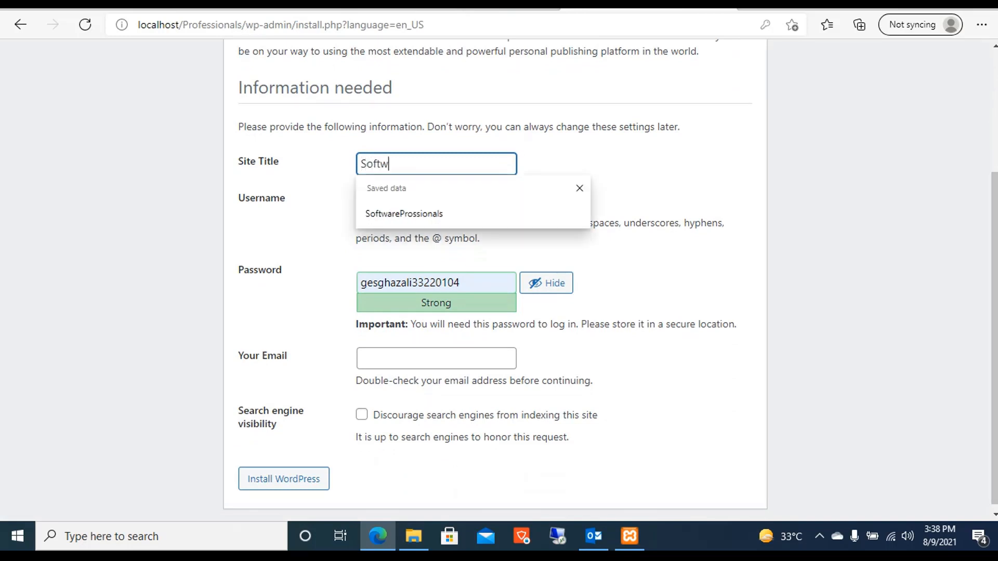
pyautogui.write('areProfessional')
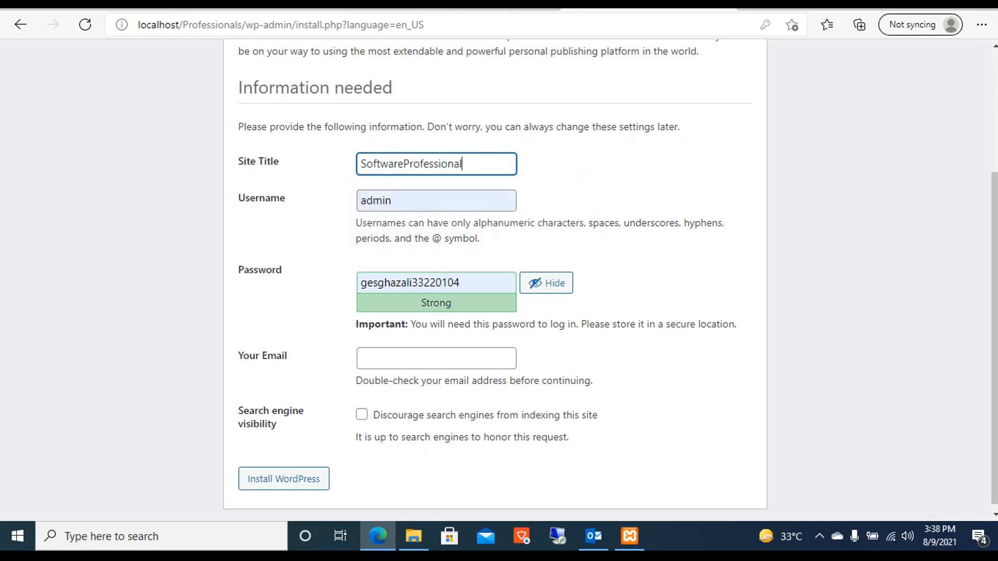
pyautogui.write('s')
# Set a new admin password, fill in the saved e-mail address, and install WordPress.
pyautogui.click(546, 283)
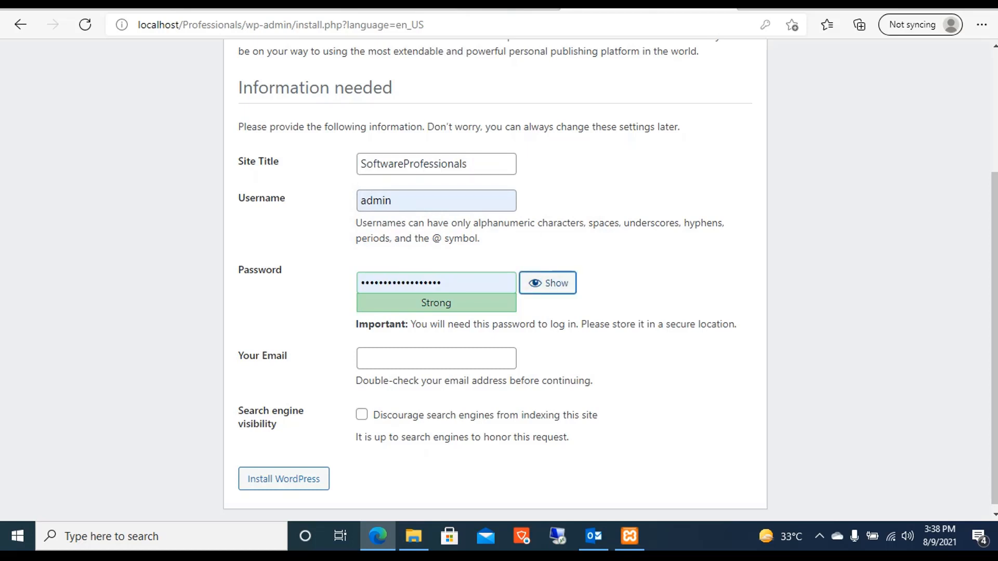
pyautogui.hotkey('shift', 'Tab')
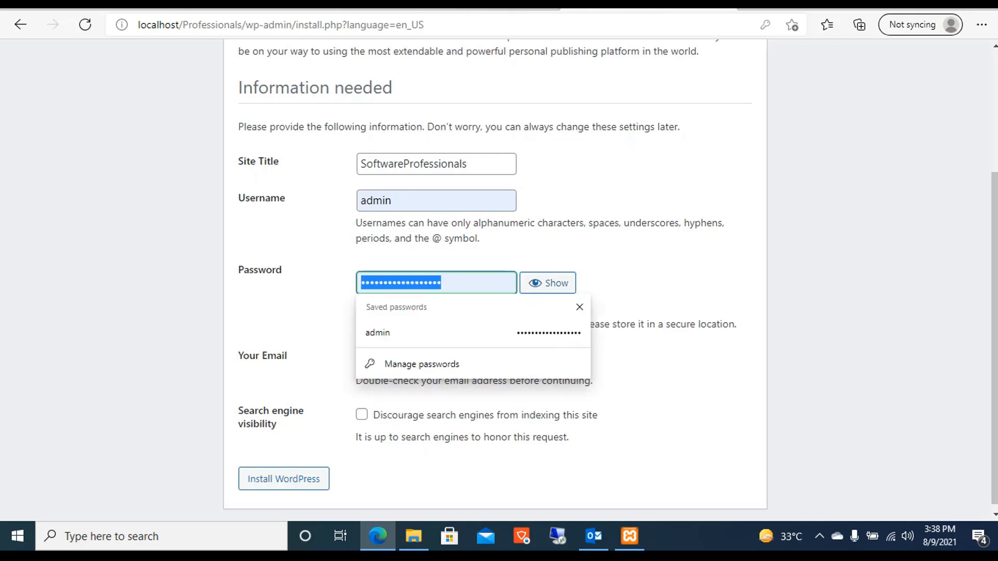
pyautogui.write('•••••')
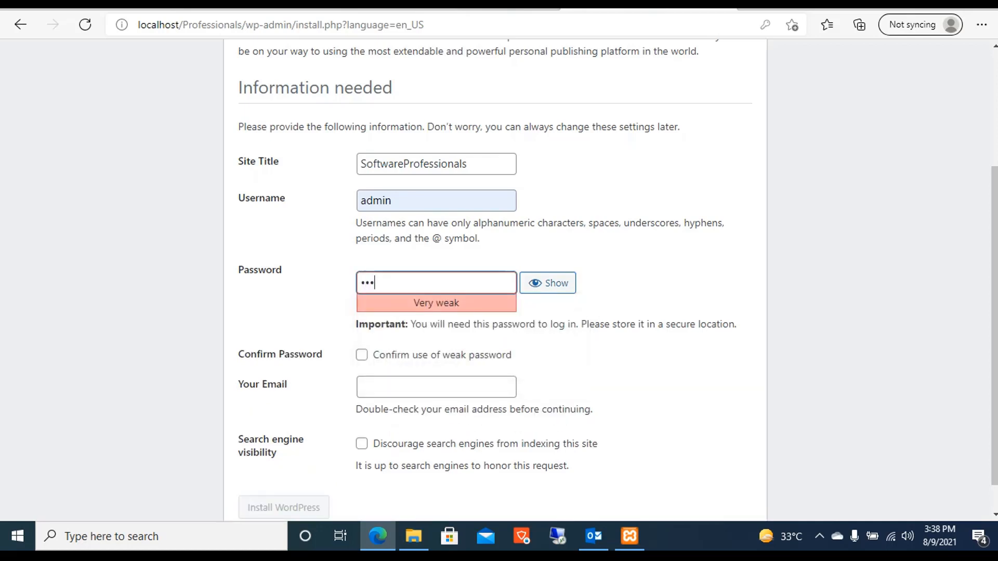
pyautogui.write('•••••')
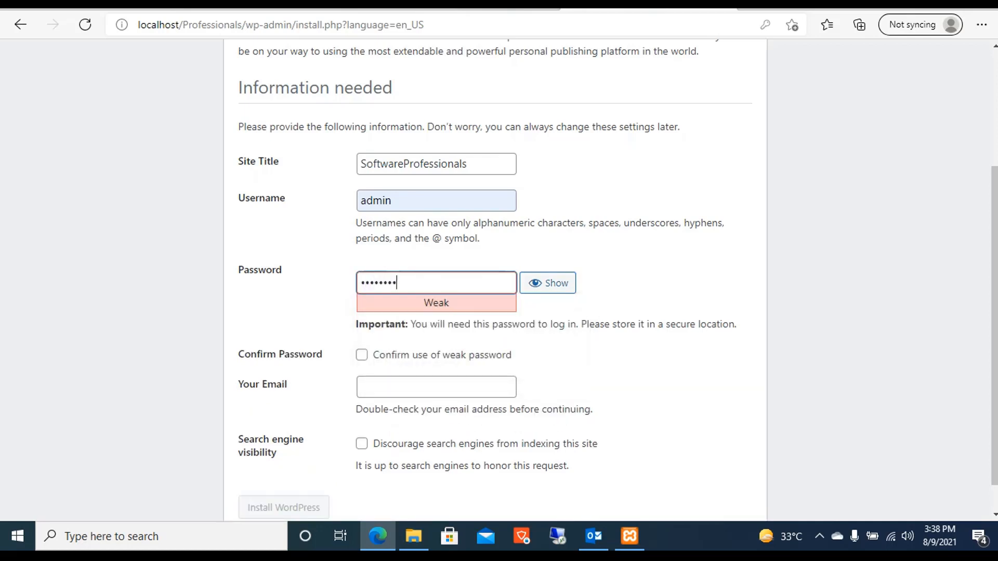
pyautogui.write('•••')
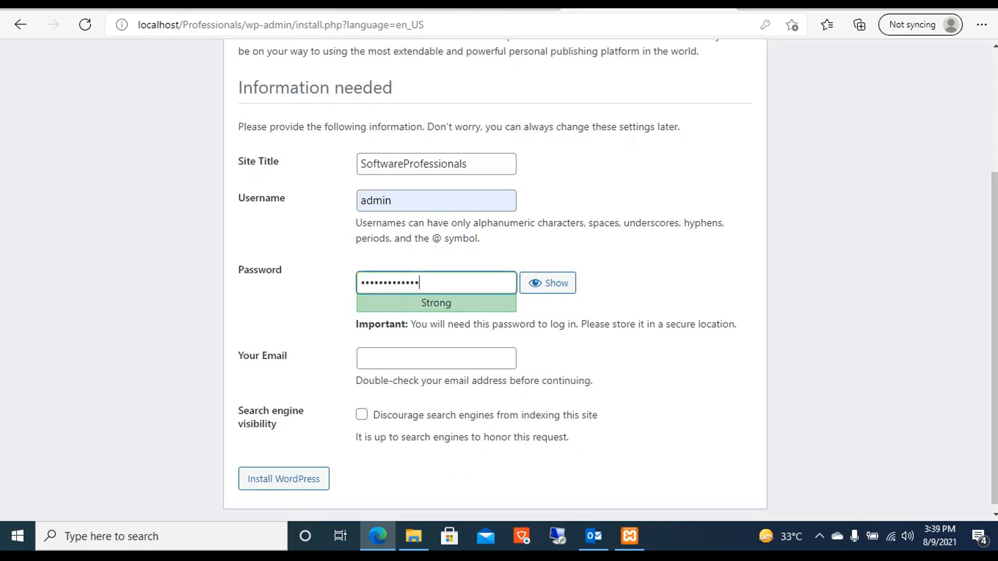
pyautogui.click(436, 359)
pyautogui.press('Down')
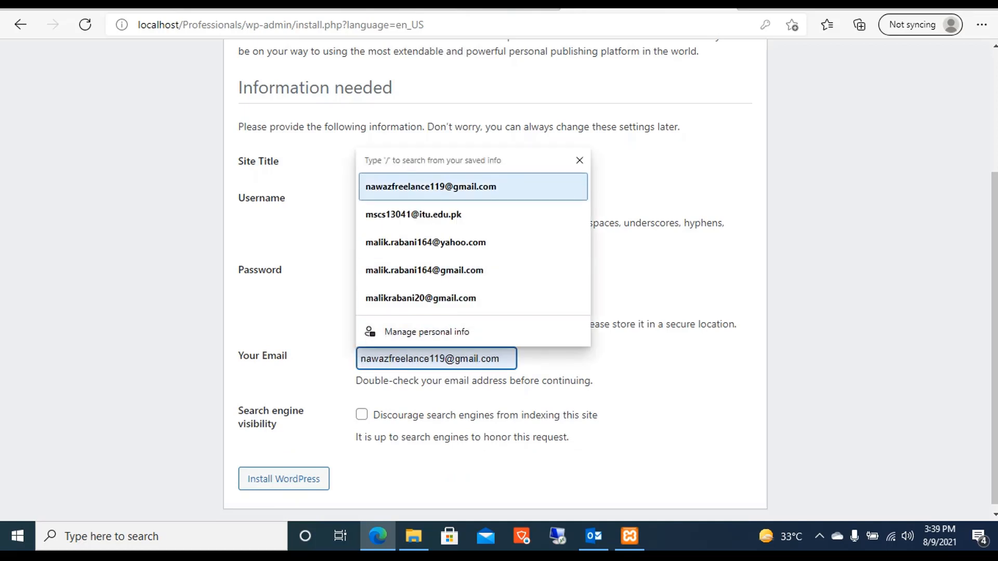
pyautogui.press('Return')
pyautogui.scroll(-1, 610, 275)
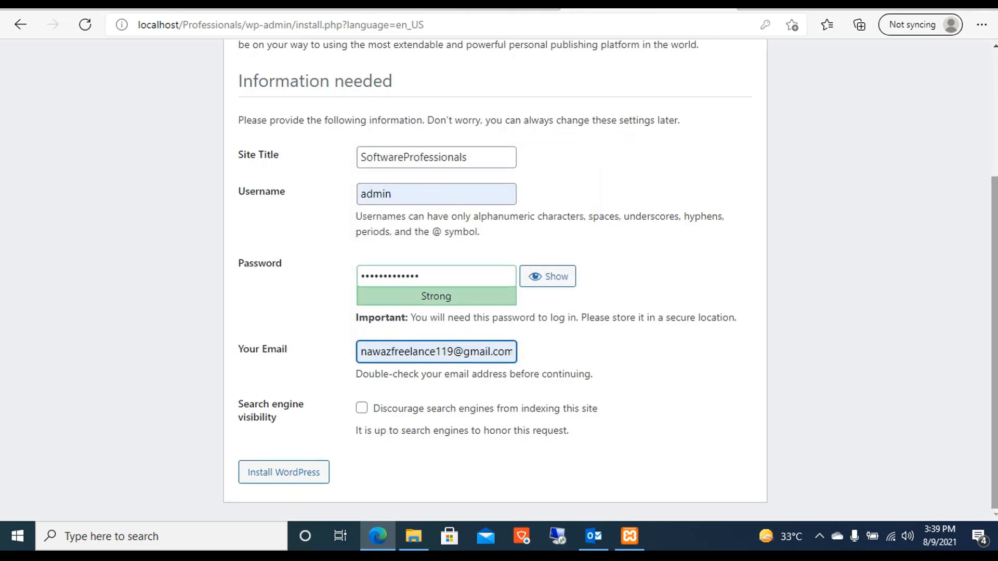
pyautogui.click(283, 472)
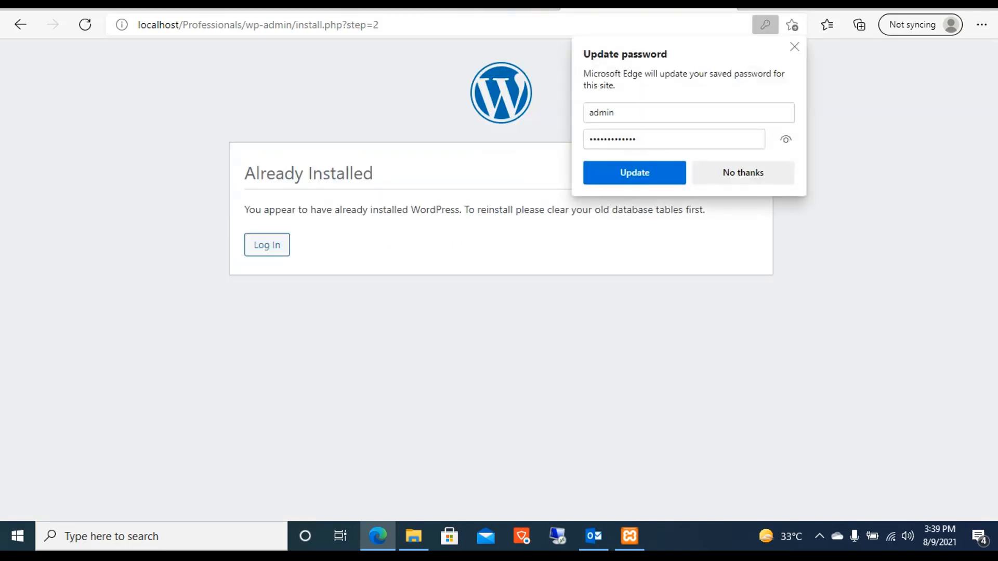
# Dismiss the password popup and log in as admin with the re-entered admin password.
pyautogui.click(744, 173)
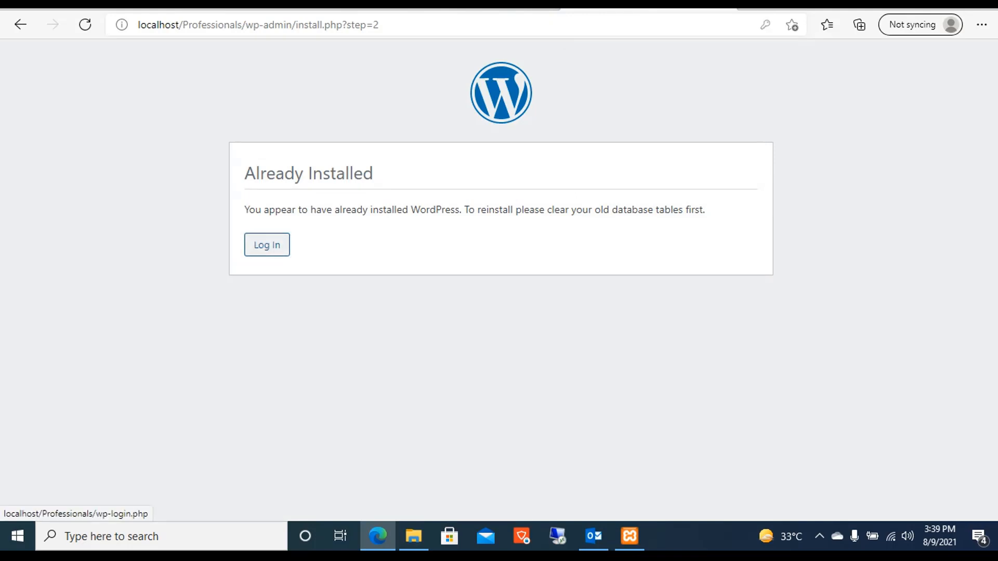
pyautogui.click(267, 244)
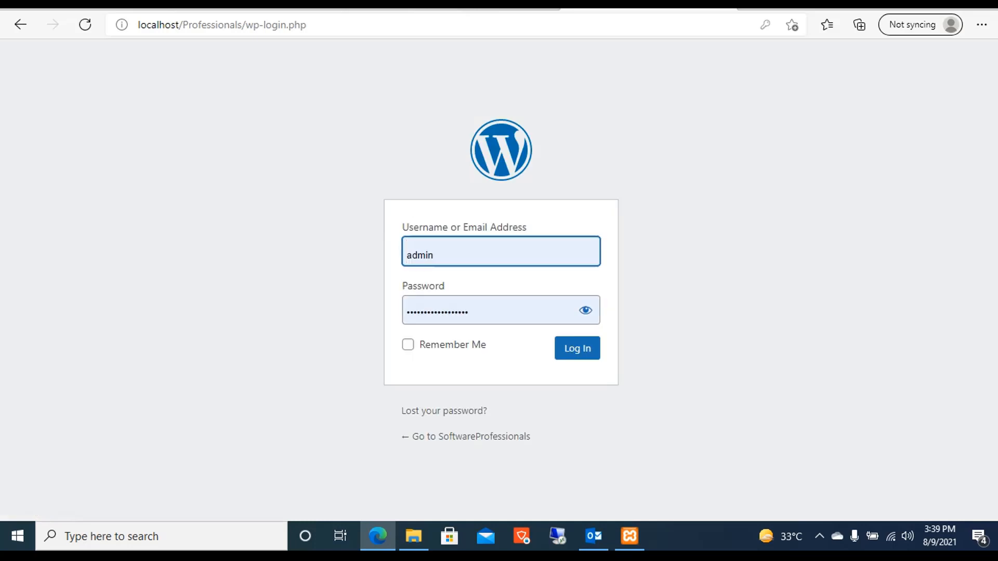
pyautogui.moveTo(494, 311); pyautogui.dragTo(405, 311)
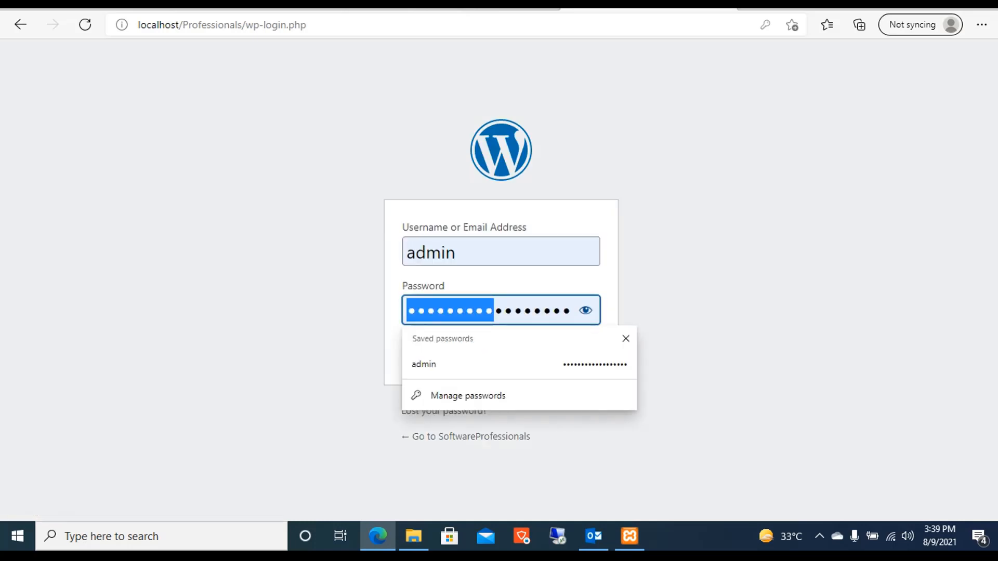
pyautogui.click(570, 311)
pyautogui.press('BackSpace')
pyautogui.press('BackSpace')
pyautogui.press('BackSpace')
pyautogui.press('BackSpace')
pyautogui.press('BackSpace')
pyautogui.press('BackSpace')
pyautogui.press('BackSpace')
pyautogui.press('BackSpace')
pyautogui.press('BackSpace')
pyautogui.press('BackSpace')
pyautogui.press('BackSpace')
pyautogui.press('BackSpace')
pyautogui.press('BackSpace')
pyautogui.press('BackSpace')
pyautogui.press('BackSpace')
pyautogui.press('BackSpace')
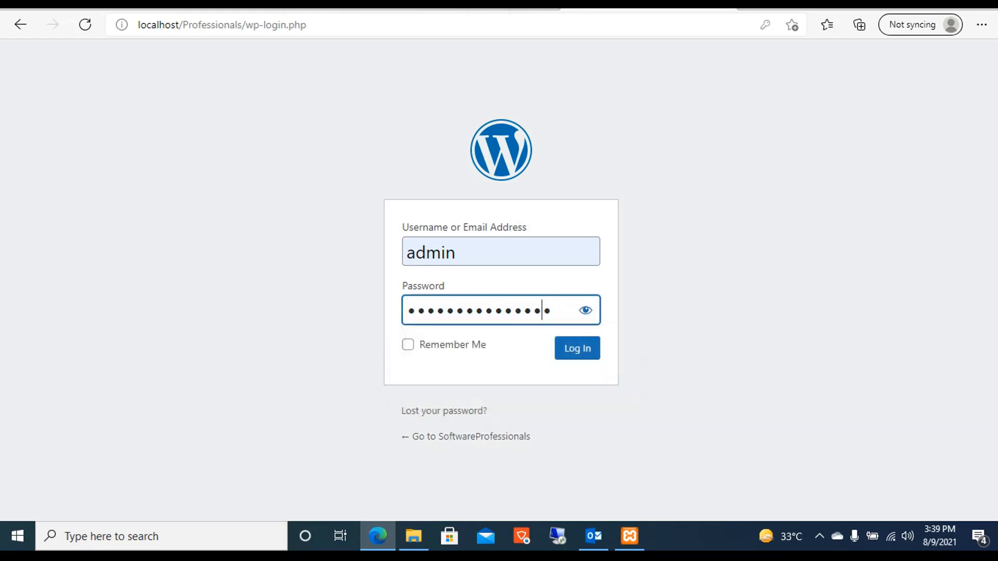
pyautogui.press('BackSpace')
pyautogui.press('BackSpace')
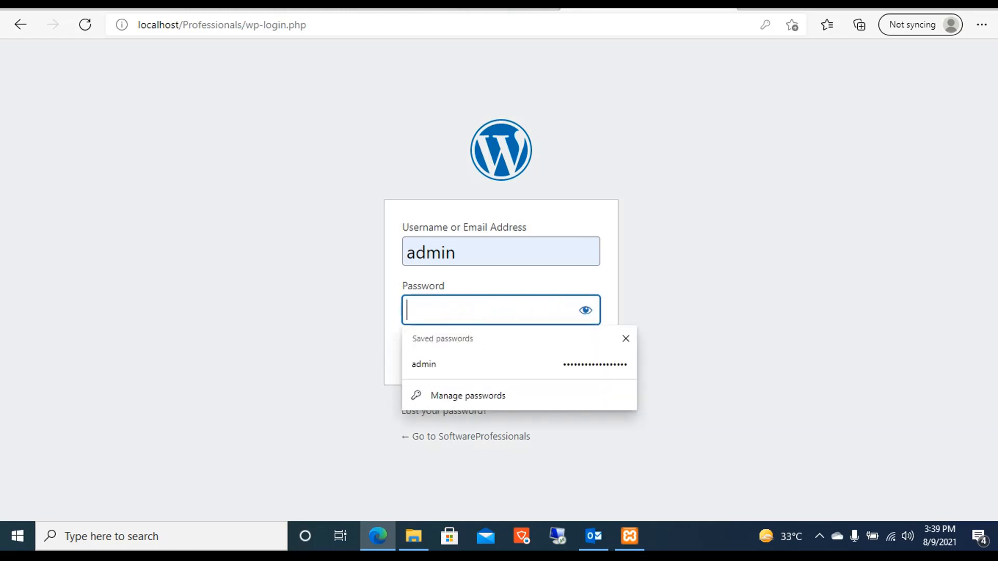
pyautogui.write('adm')
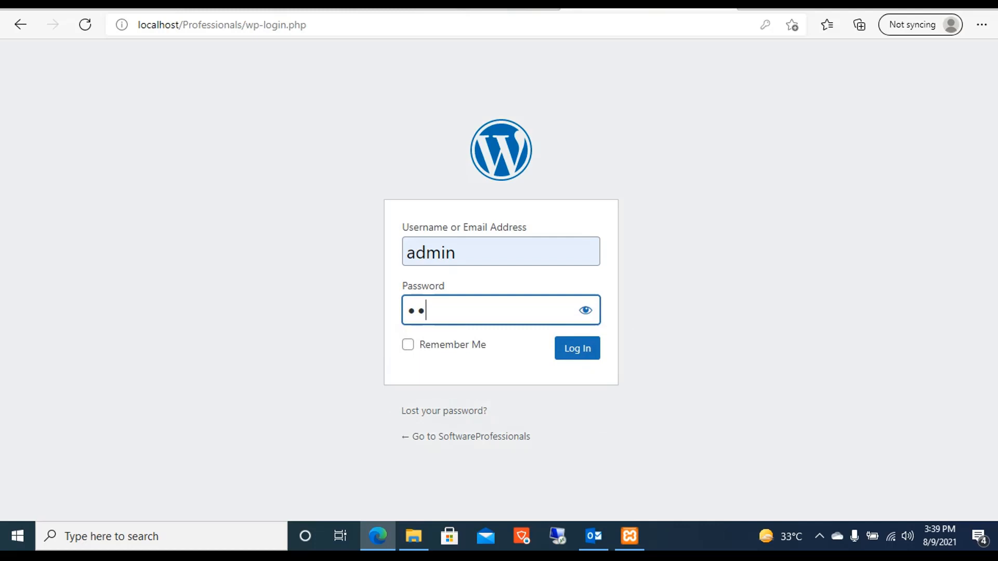
pyautogui.write('in')
pyautogui.press('BackSpace')
pyautogui.press('BackSpace')
pyautogui.press('BackSpace')
pyautogui.press('BackSpace')
pyautogui.press('BackSpace')
pyautogui.write('admin12345678')
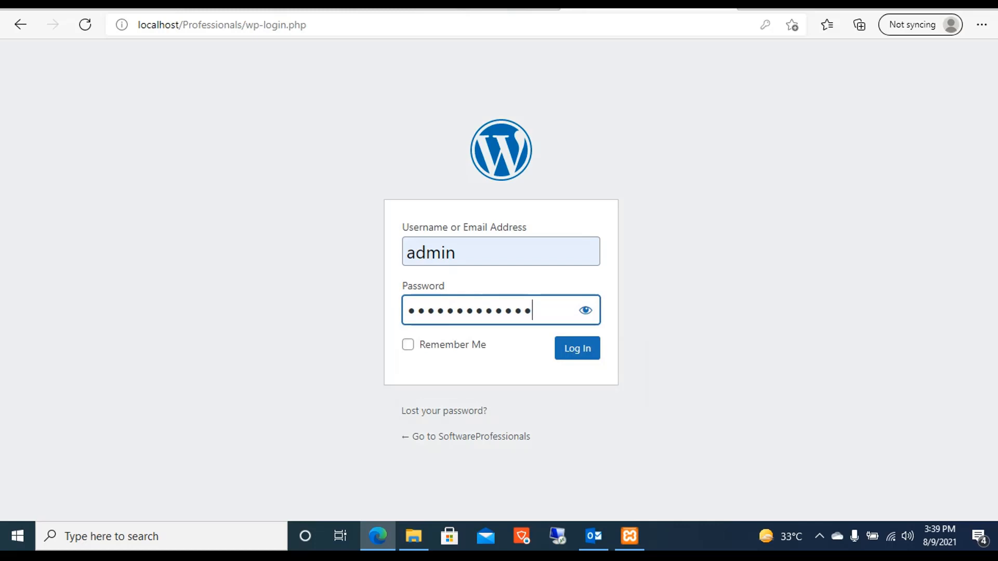
pyautogui.click(577, 349)
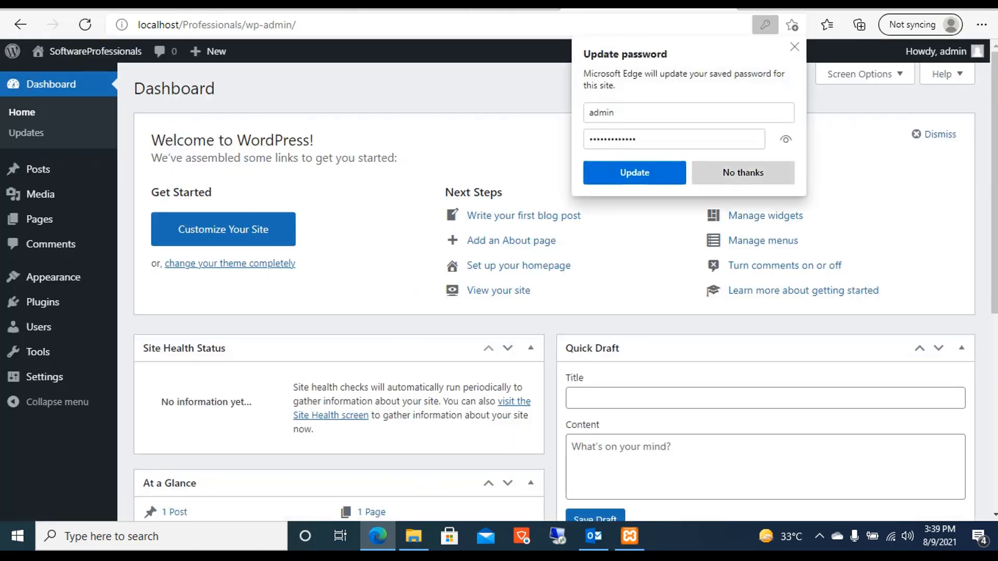
# Decline Edge's password update and scroll through the Dashboard.
pyautogui.click(743, 172)
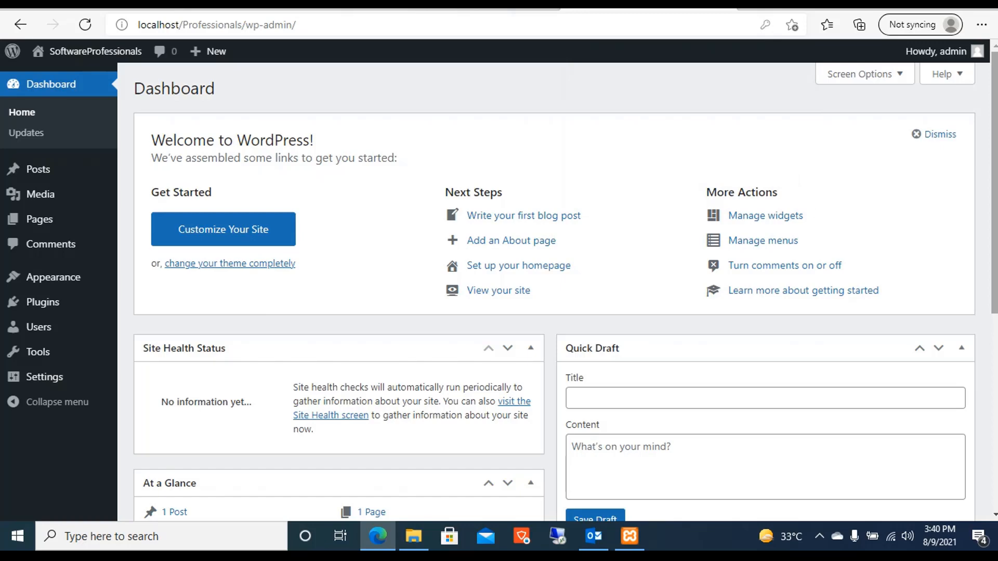
pyautogui.scroll(-5, 565, 291)
pyautogui.scroll(5, 565, 291)
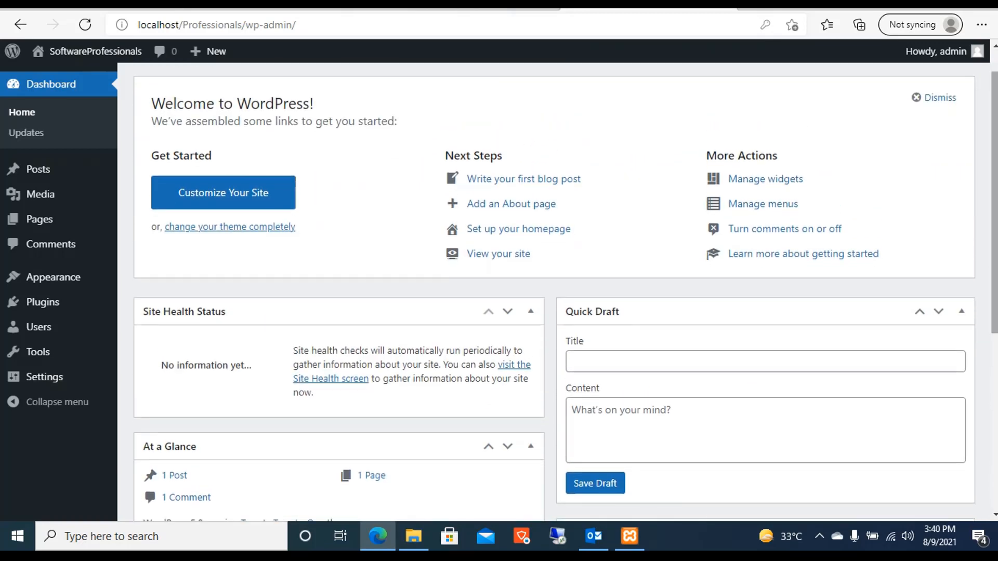
pyautogui.scroll(1, 565, 291)
pyautogui.scroll(-2, 565, 291)
pyautogui.scroll(2, 565, 291)
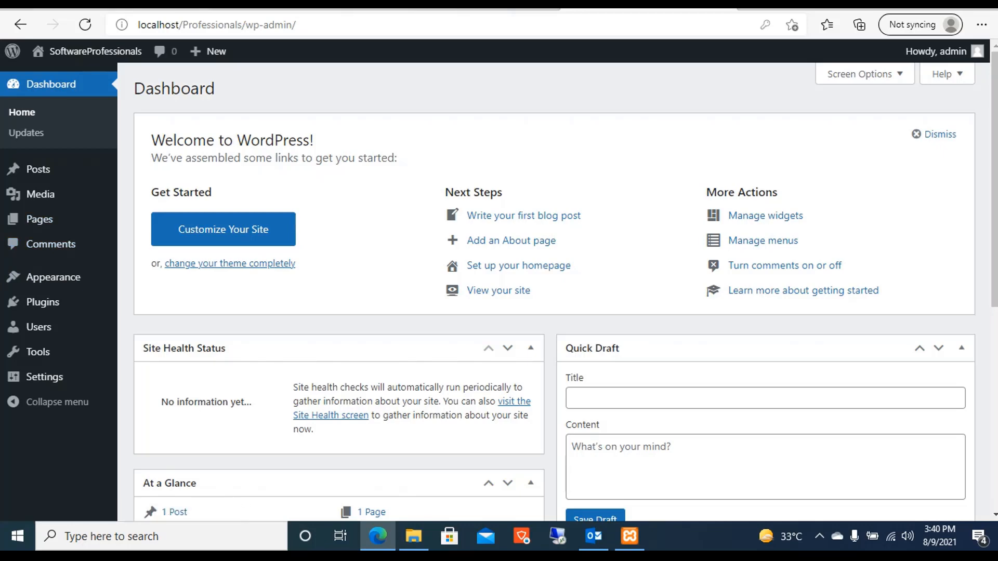
# Visit the public SoftwareProfessionals site showing the Hello world! post.
pyautogui.click(88, 51)
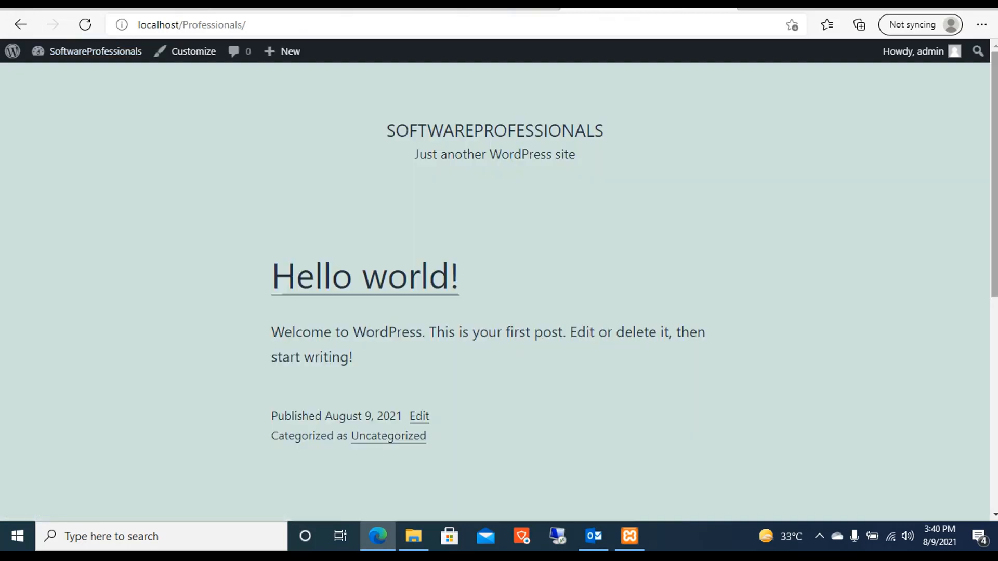
pyautogui.scroll(-10, 499, 291)
pyautogui.scroll(10, 499, 291)
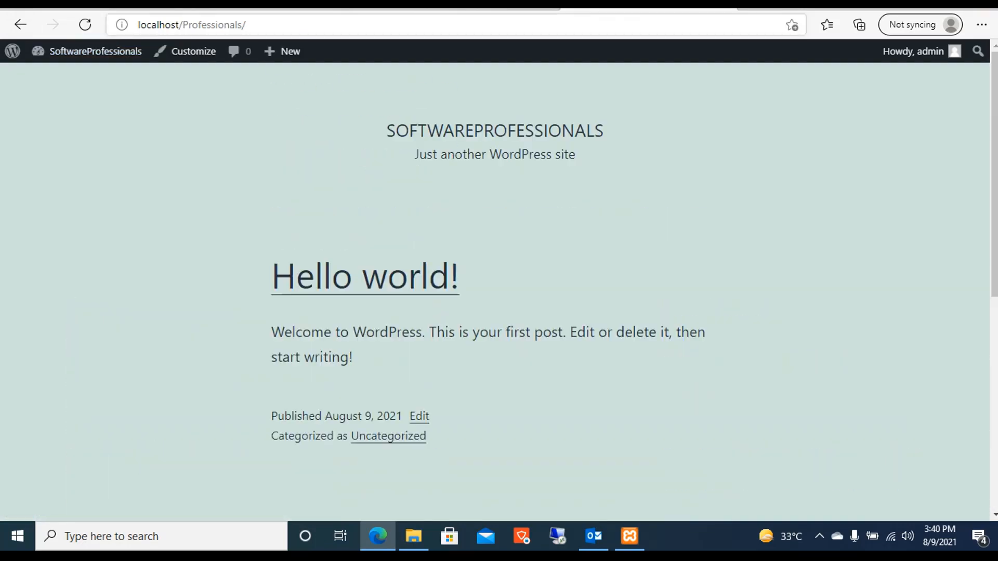